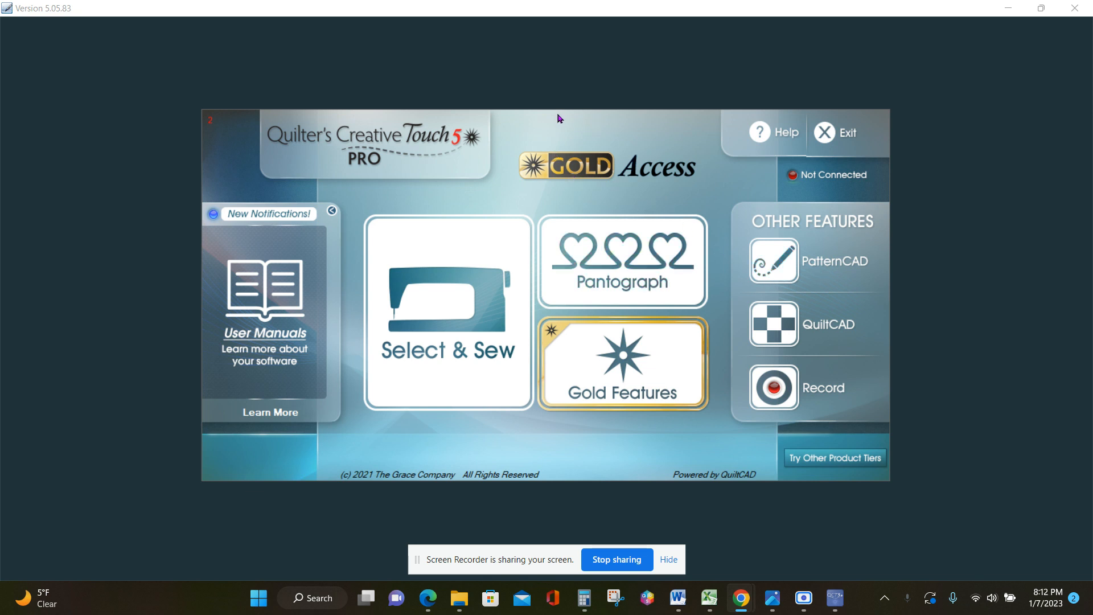
- Start PatternCAD and load the photo of the kite-shaped template as the background image
click(824, 395)
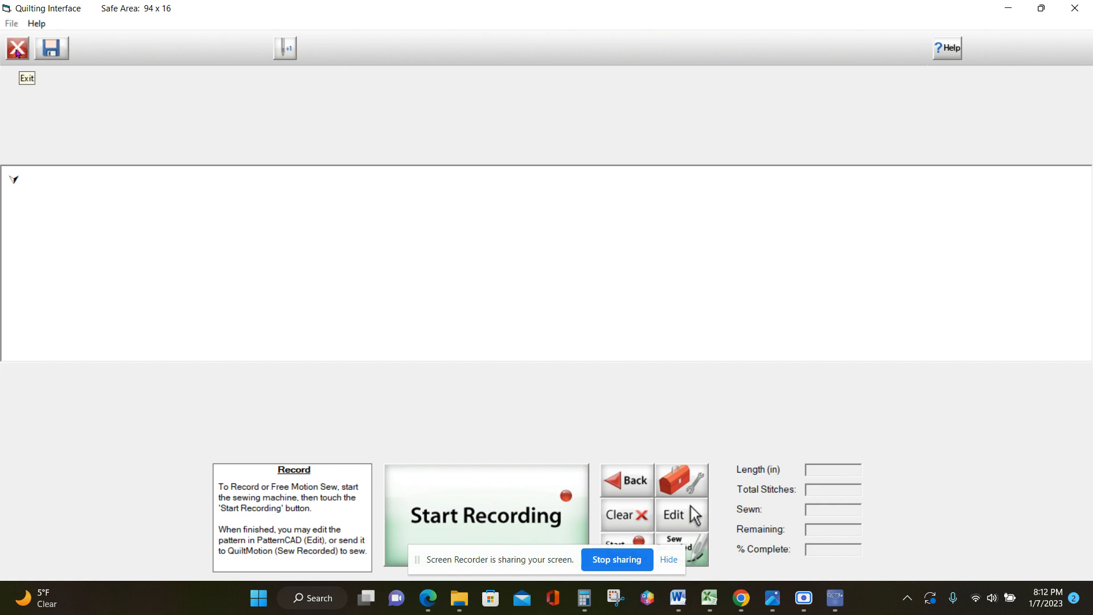
click(16, 53)
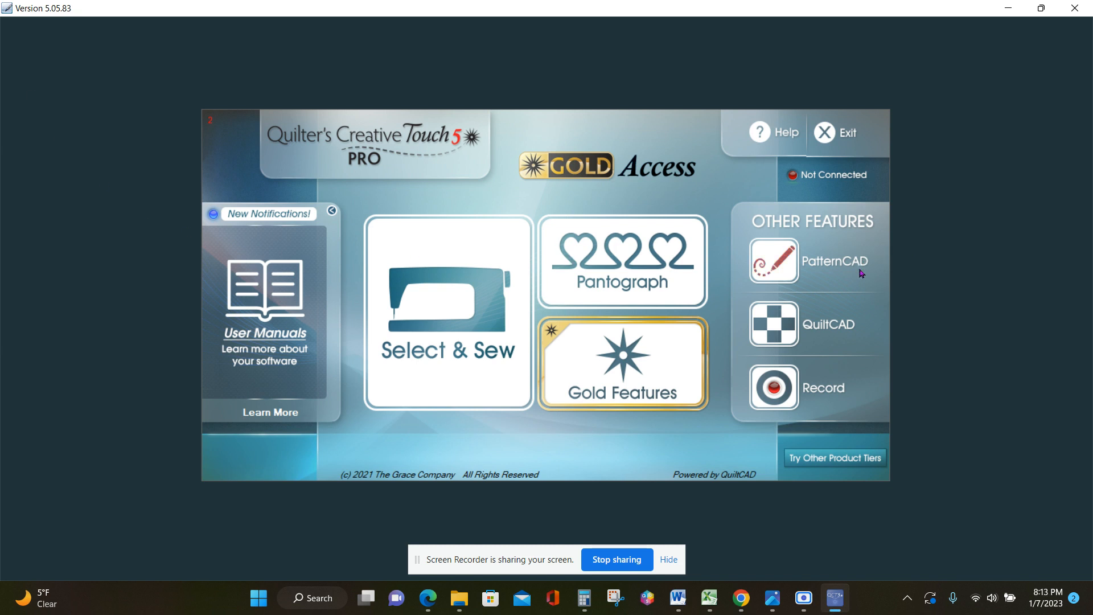
click(824, 263)
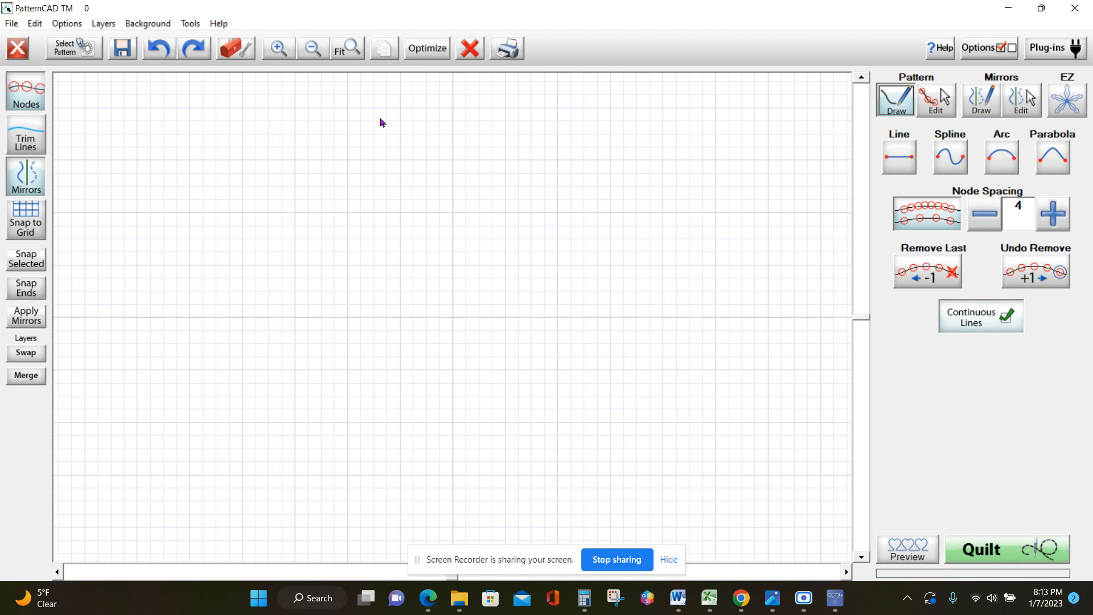
click(150, 24)
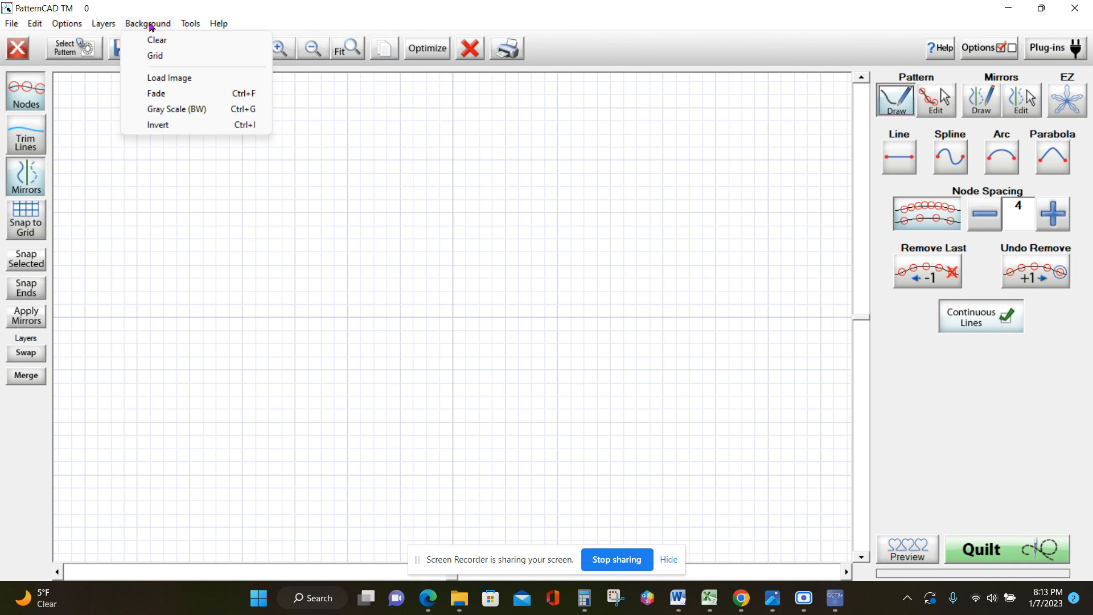
click(182, 82)
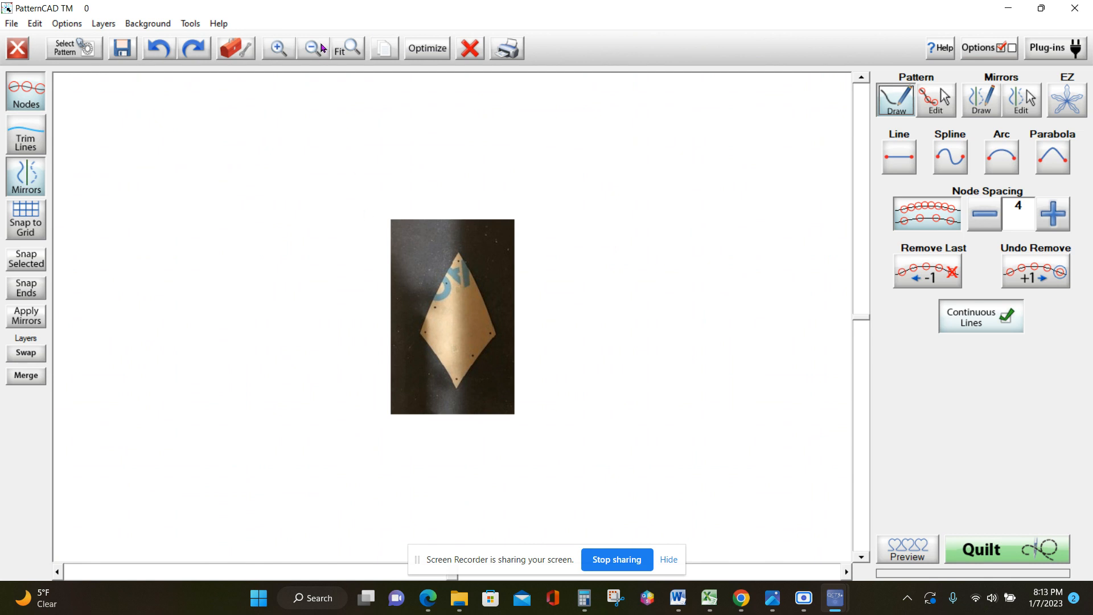
- Draw an arc from the kite template's top tip to its left corner and bend it along the upper-left edge
click(276, 50)
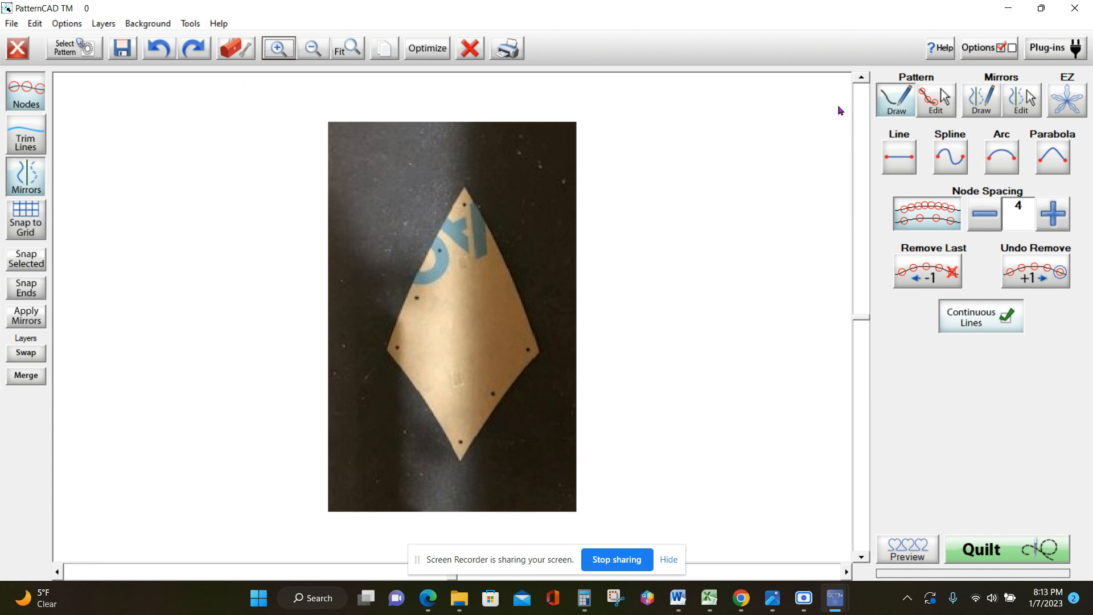
click(905, 110)
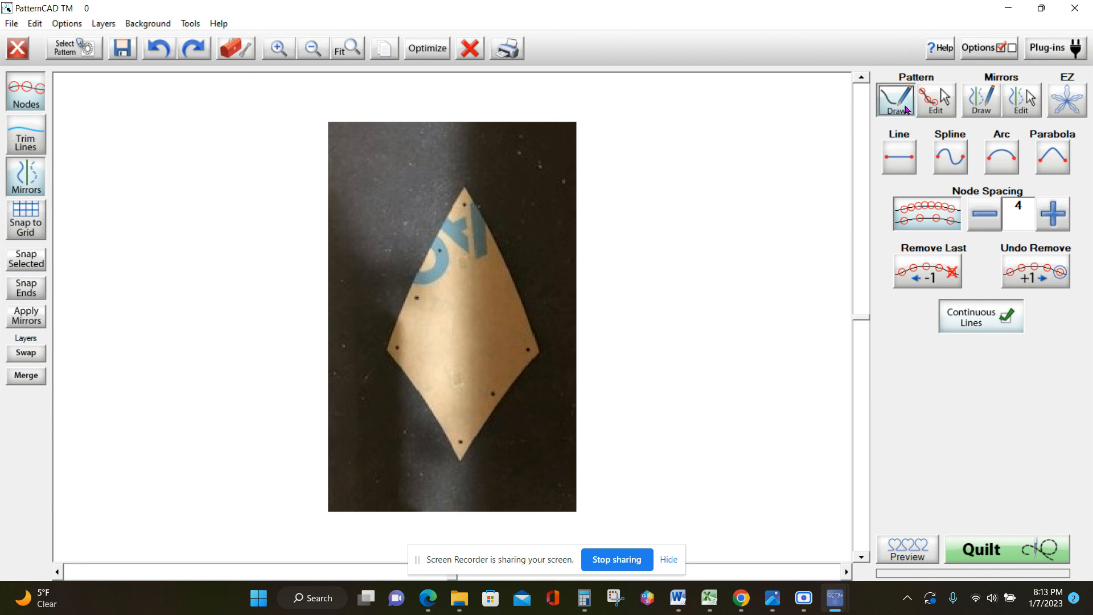
click(1001, 159)
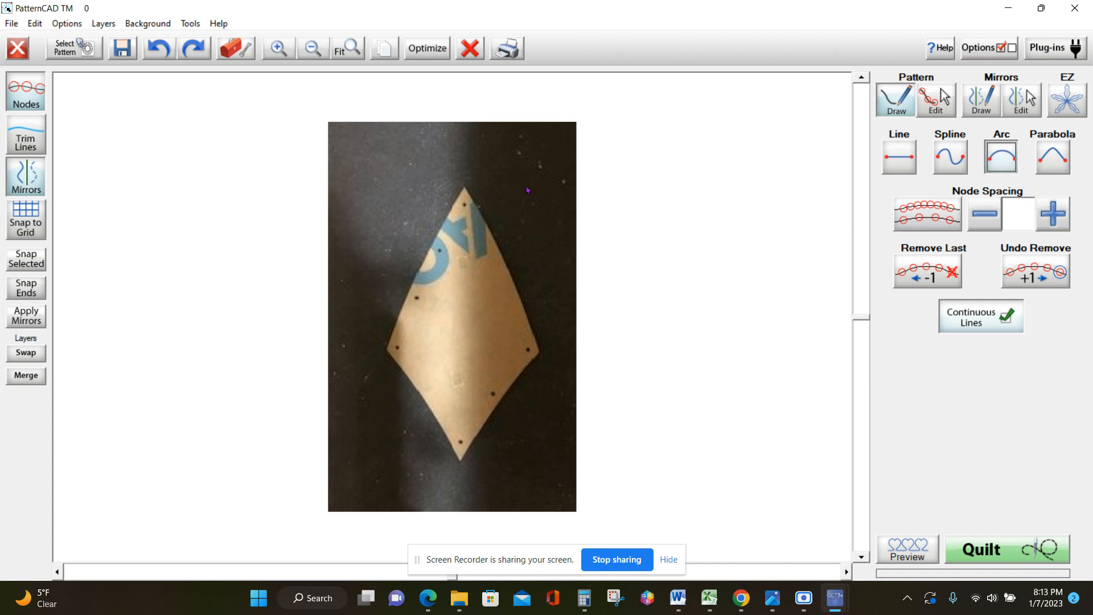
click(466, 190)
click(390, 349)
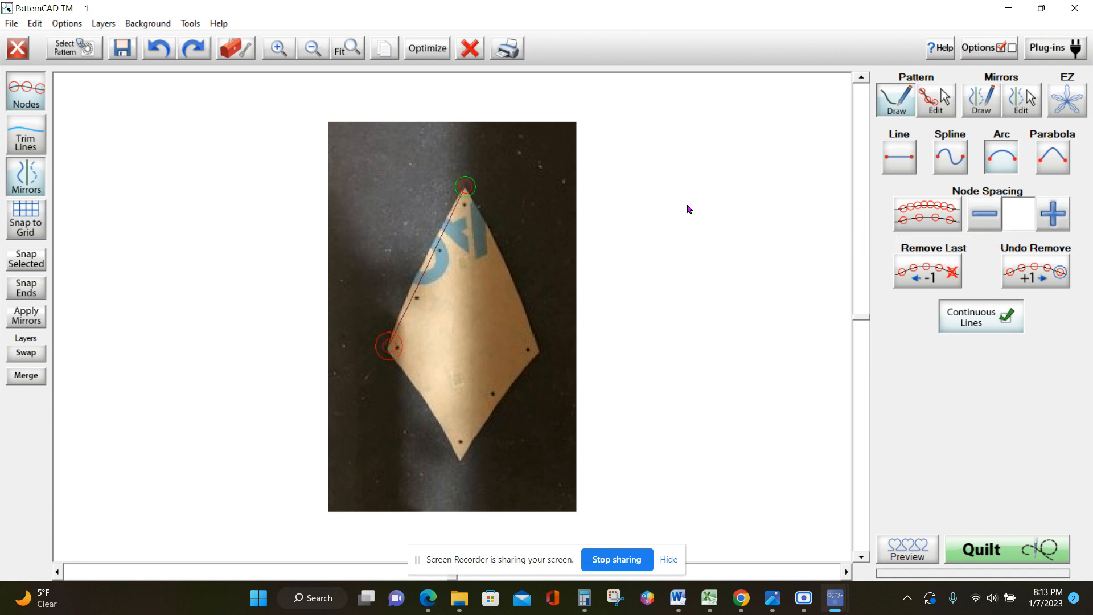
right_click(468, 305)
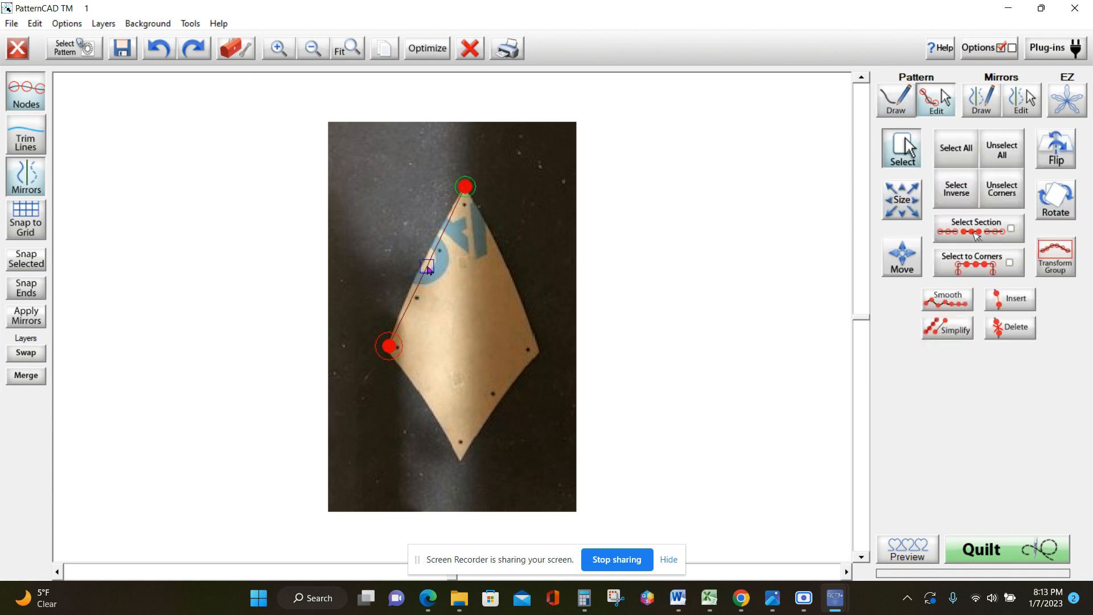
click(429, 269)
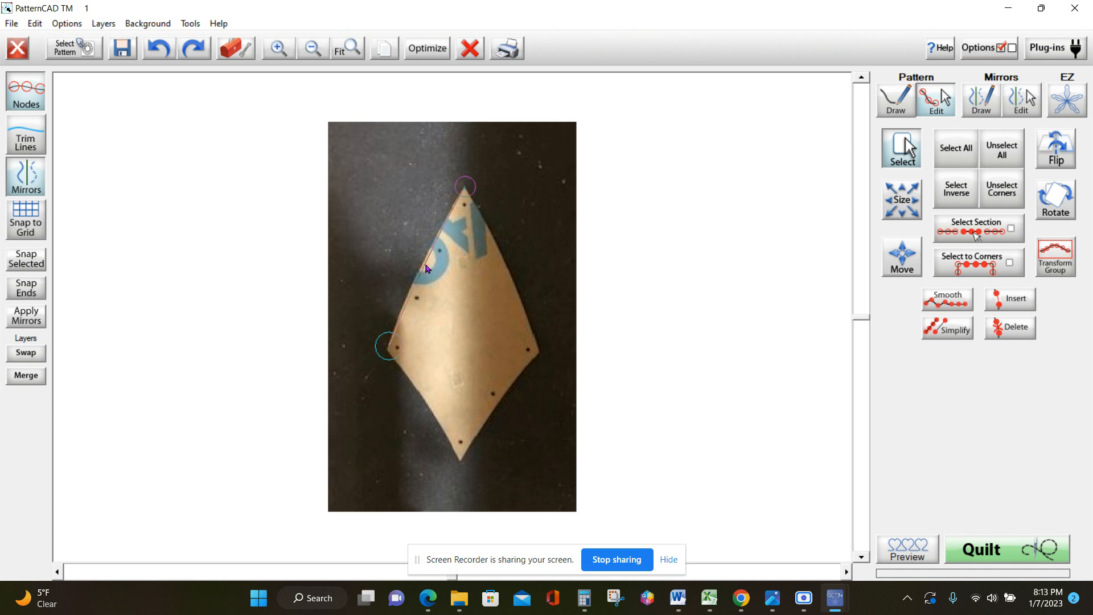
click(424, 266)
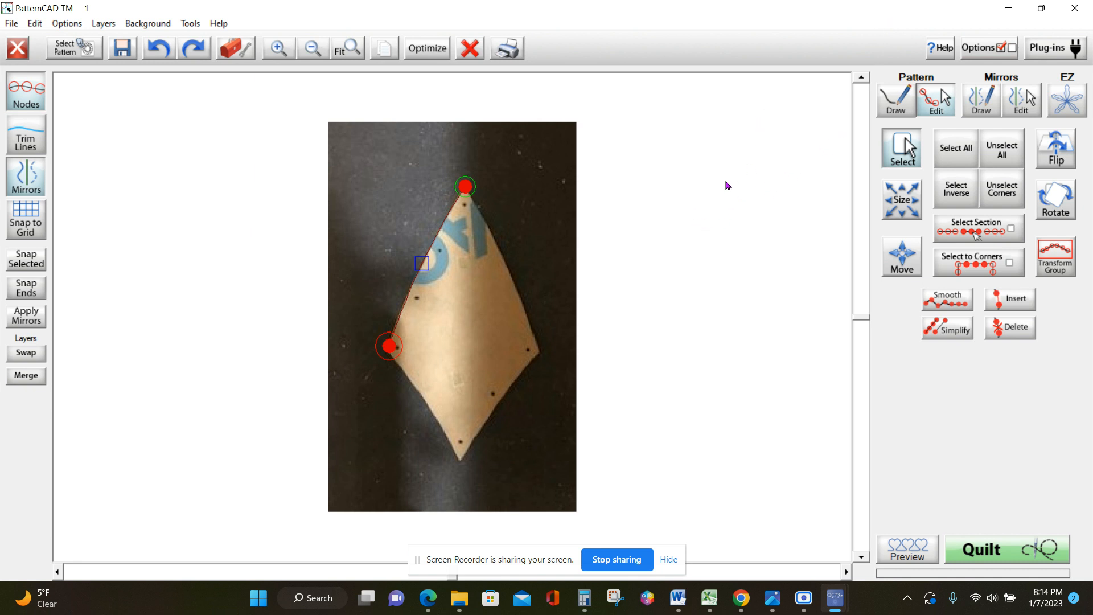
right_click(684, 193)
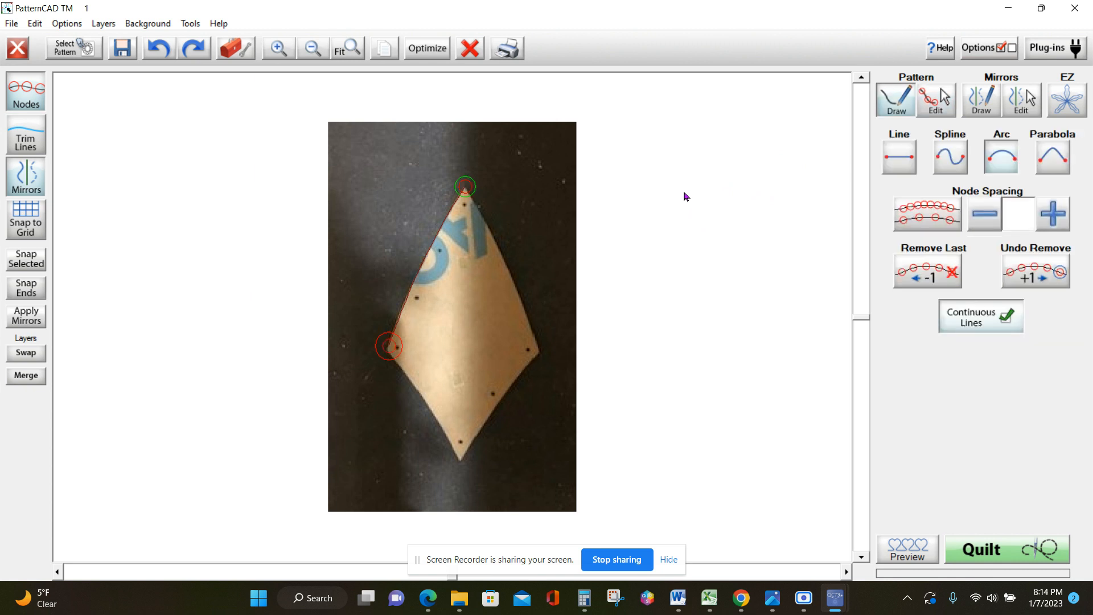
- Add an arc from the left corner to the bottom tip and adjust its curve to the template's lower-left edge
click(461, 464)
right_click(408, 472)
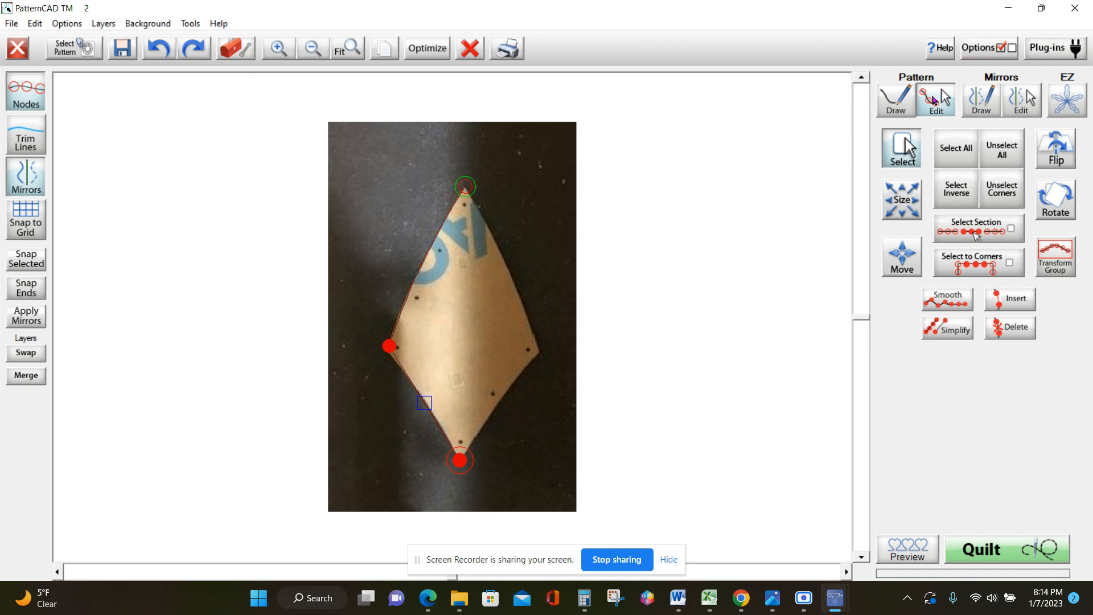
drag(421, 439, 491, 483)
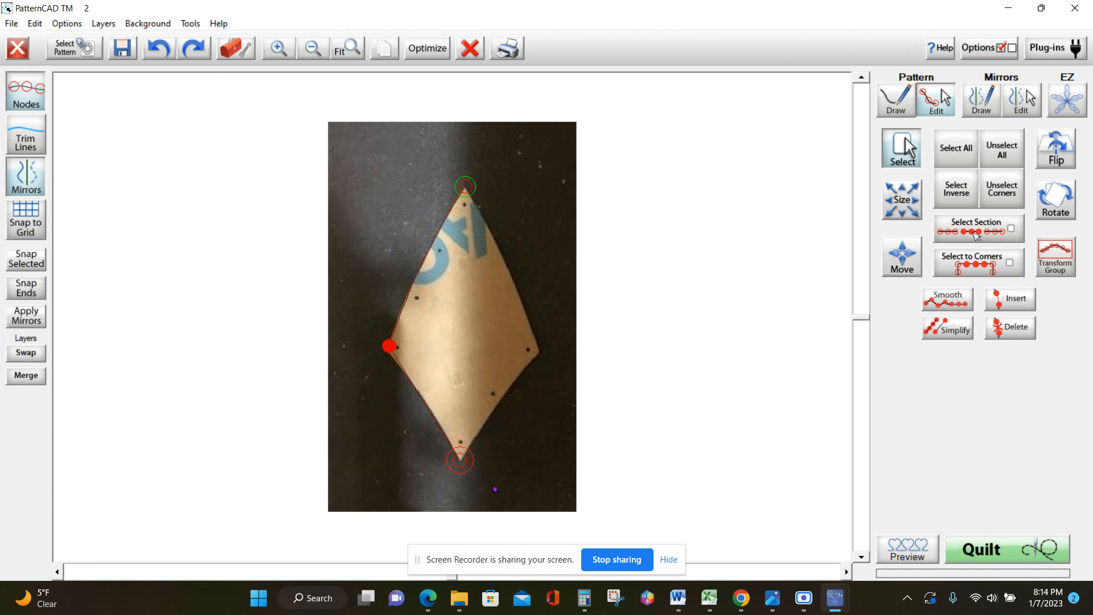
click(387, 348)
drag(386, 348, 387, 348)
click(461, 461)
click(423, 402)
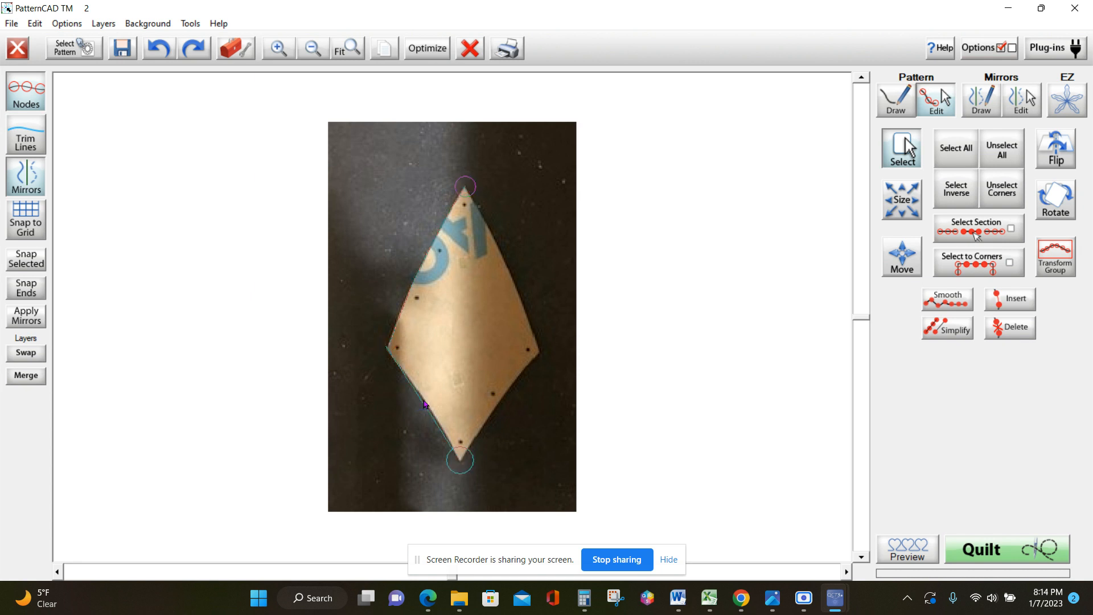
click(425, 403)
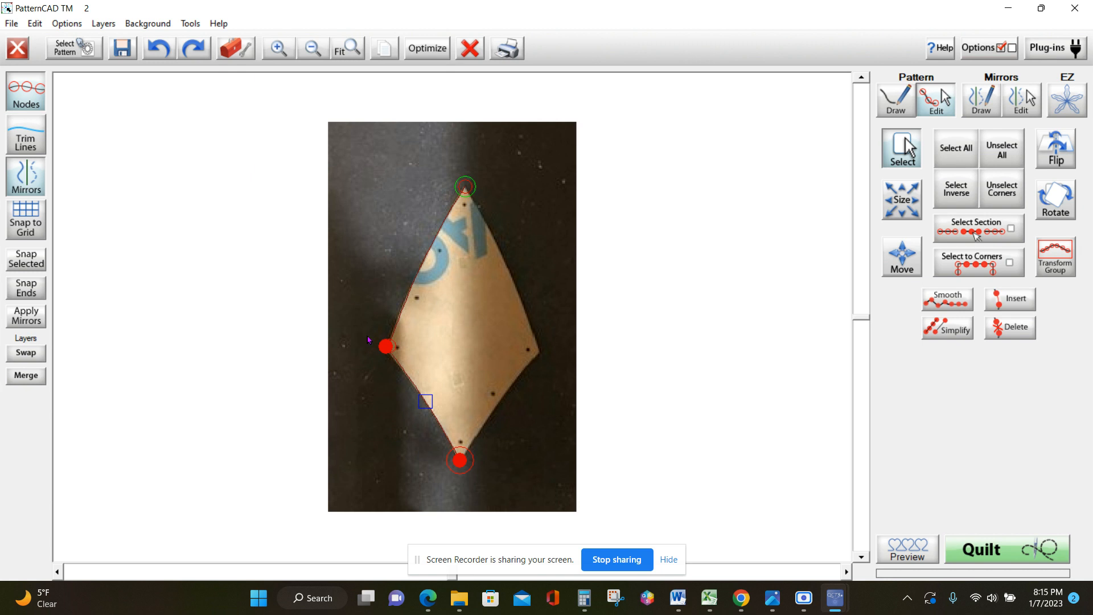
- Snap the arc ends together at the left corner and reposition the joint on the template's corner
drag(368, 336, 399, 364)
drag(435, 439, 497, 481)
drag(380, 338, 403, 371)
click(1003, 151)
click(29, 259)
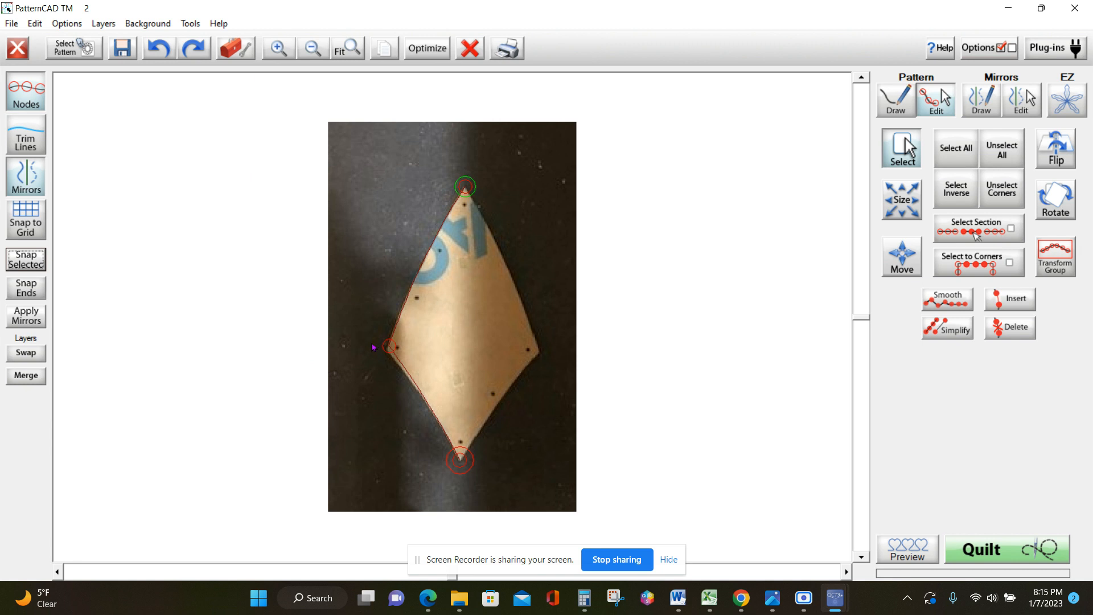
drag(369, 340, 389, 354)
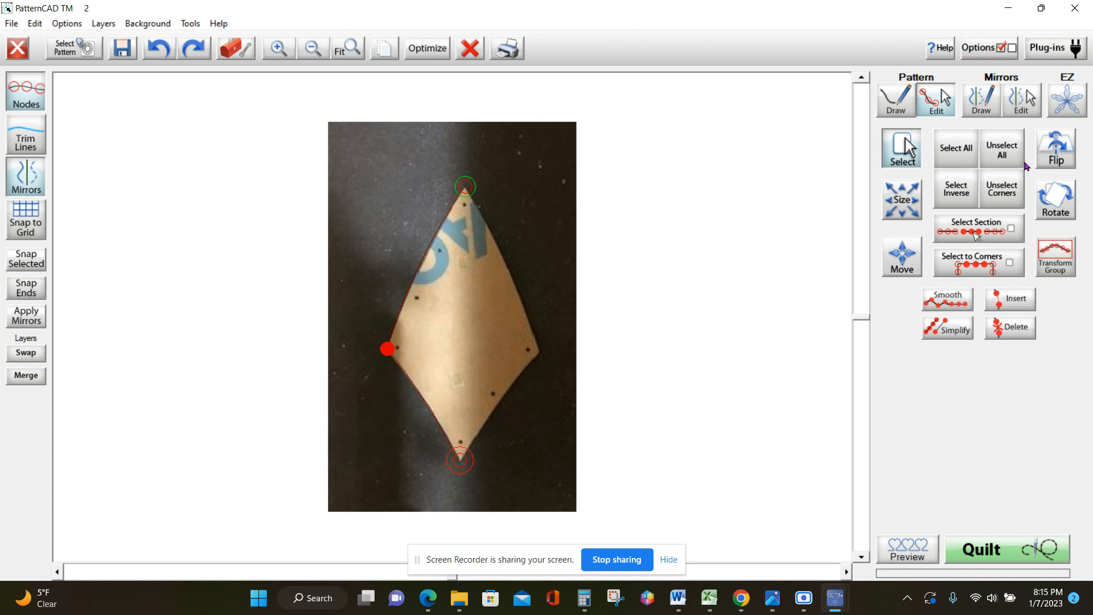
- Draw an arc from the bottom tip to the right corner and bend it along the template's lower-right edge
click(904, 108)
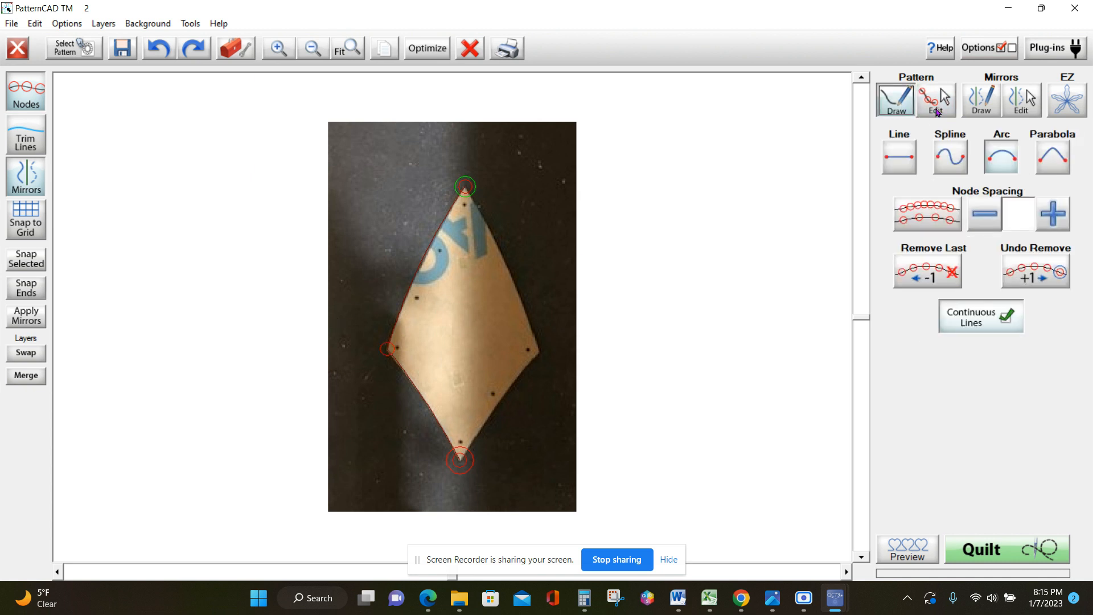
click(1006, 160)
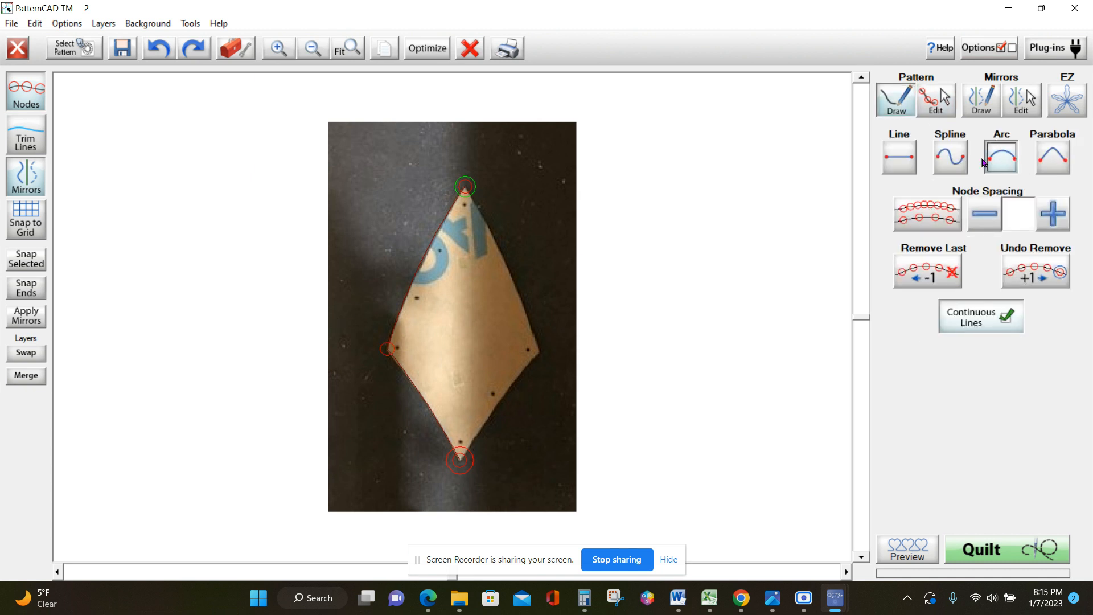
click(541, 353)
right_click(495, 405)
right_click(500, 405)
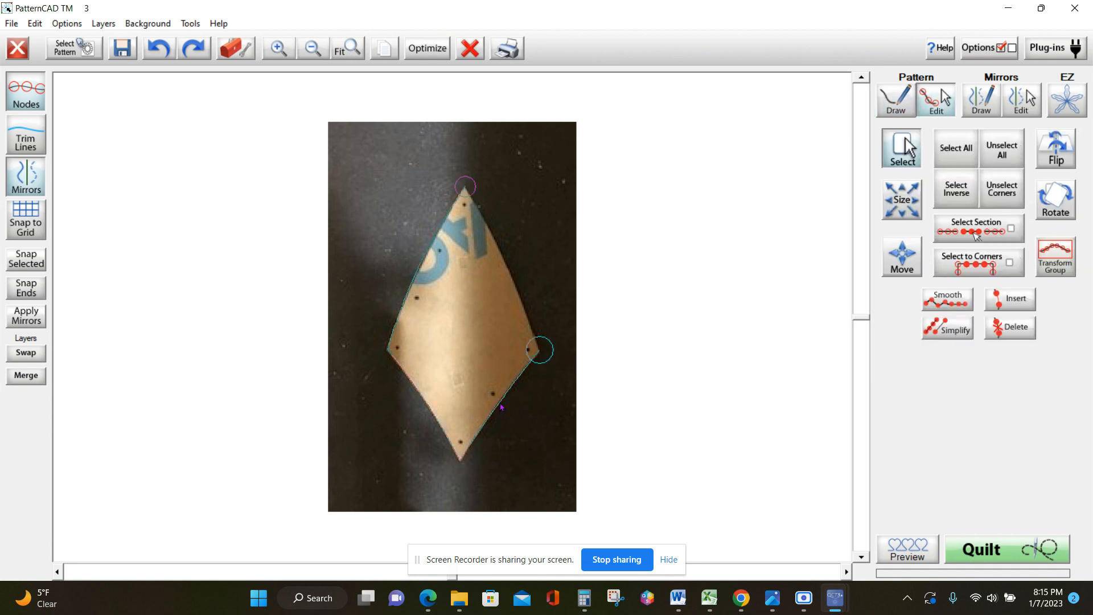
click(501, 407)
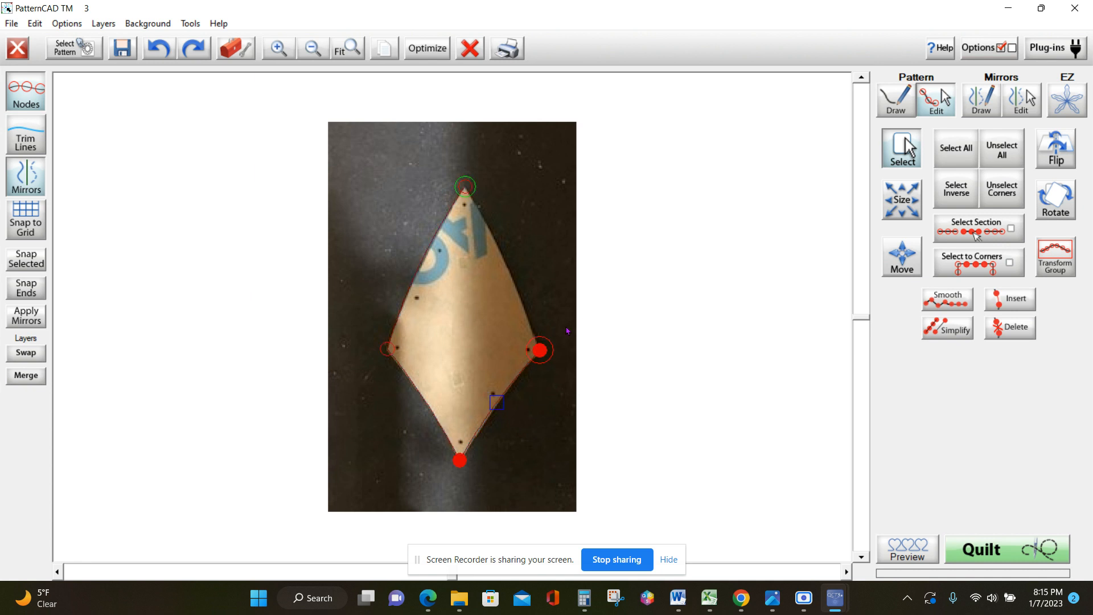
right_click(499, 405)
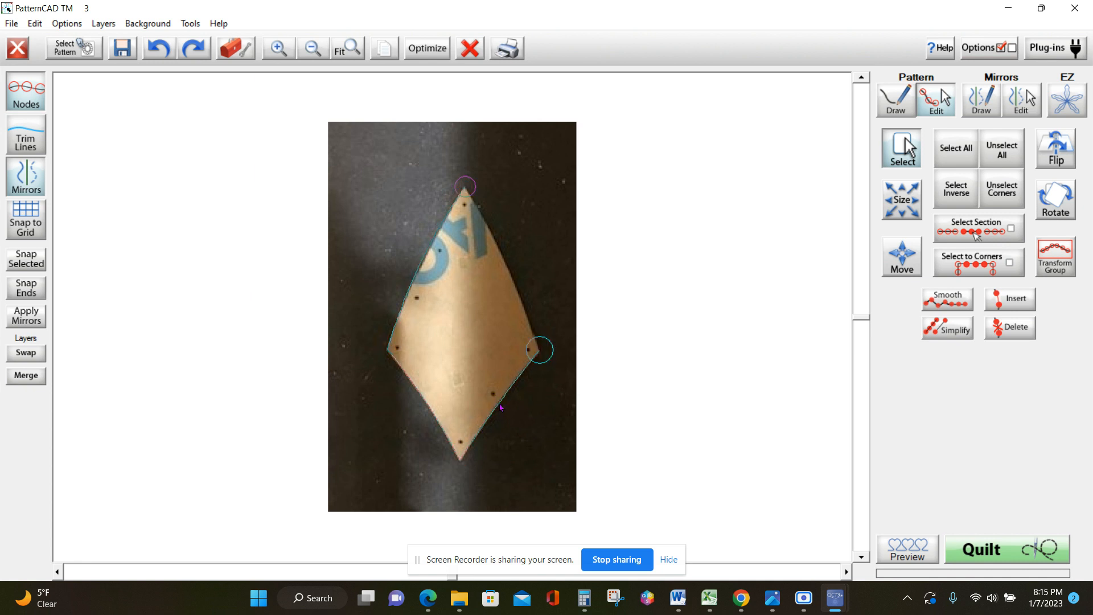
click(500, 406)
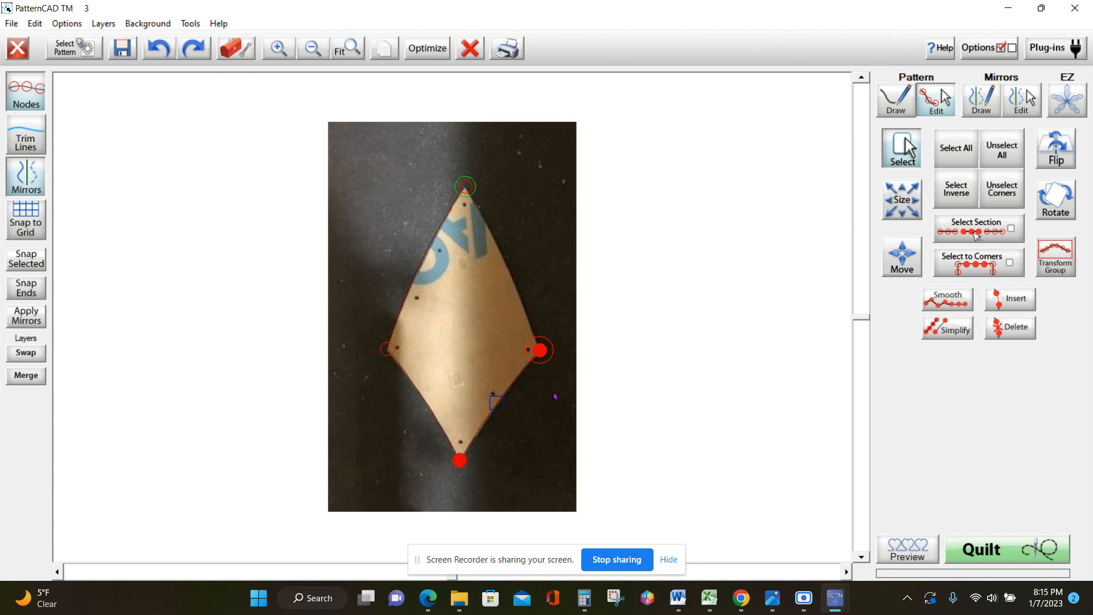
right_click(556, 397)
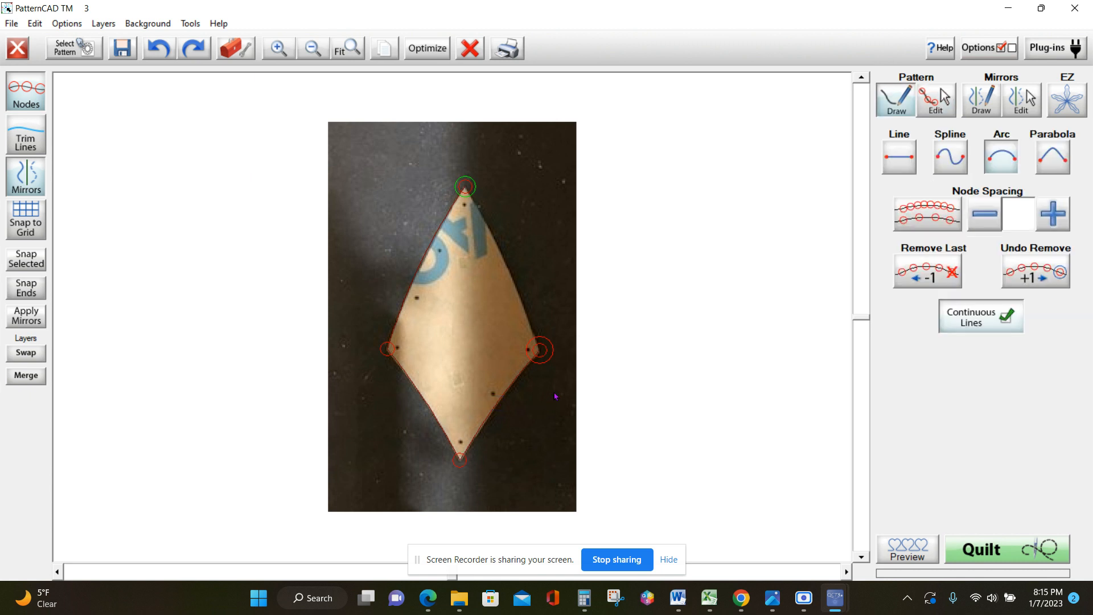
- Close the outline with an arc from the right corner to the top tip, bent along the upper-right edge
click(465, 190)
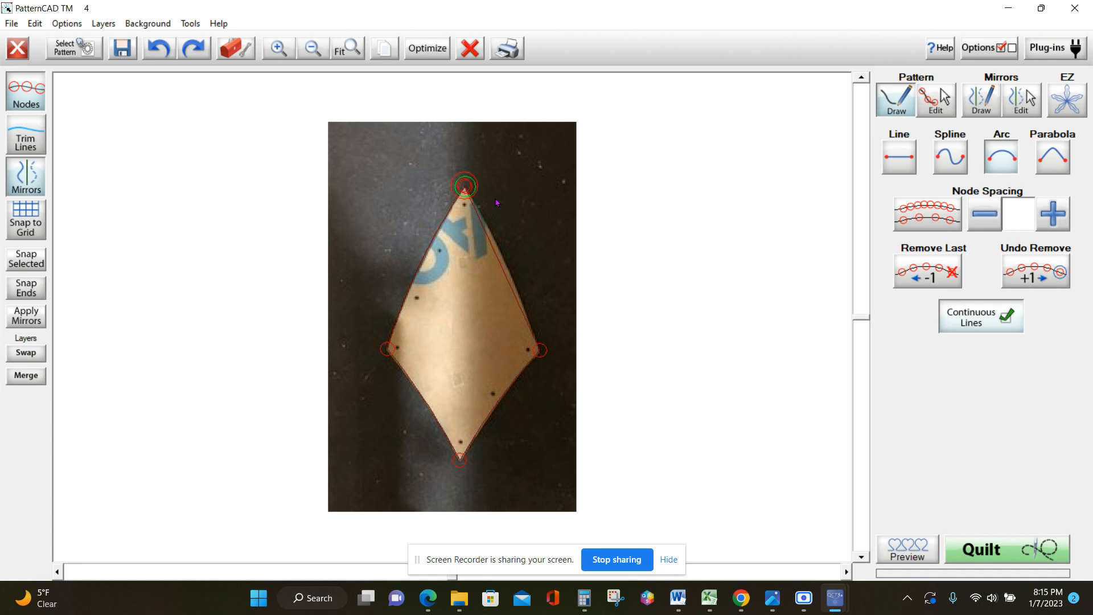
right_click(532, 246)
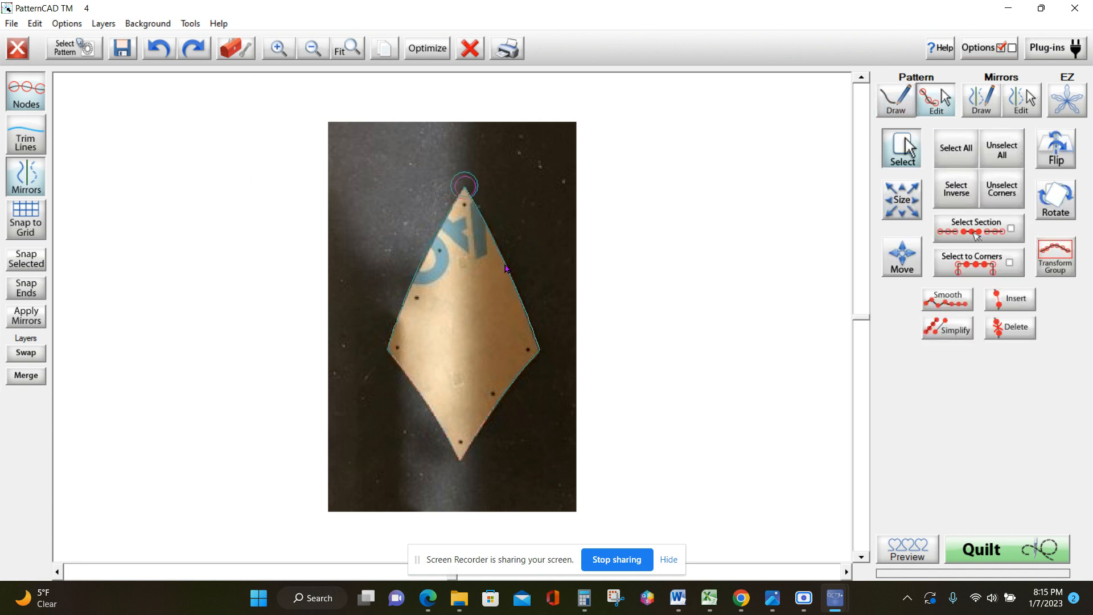
click(507, 269)
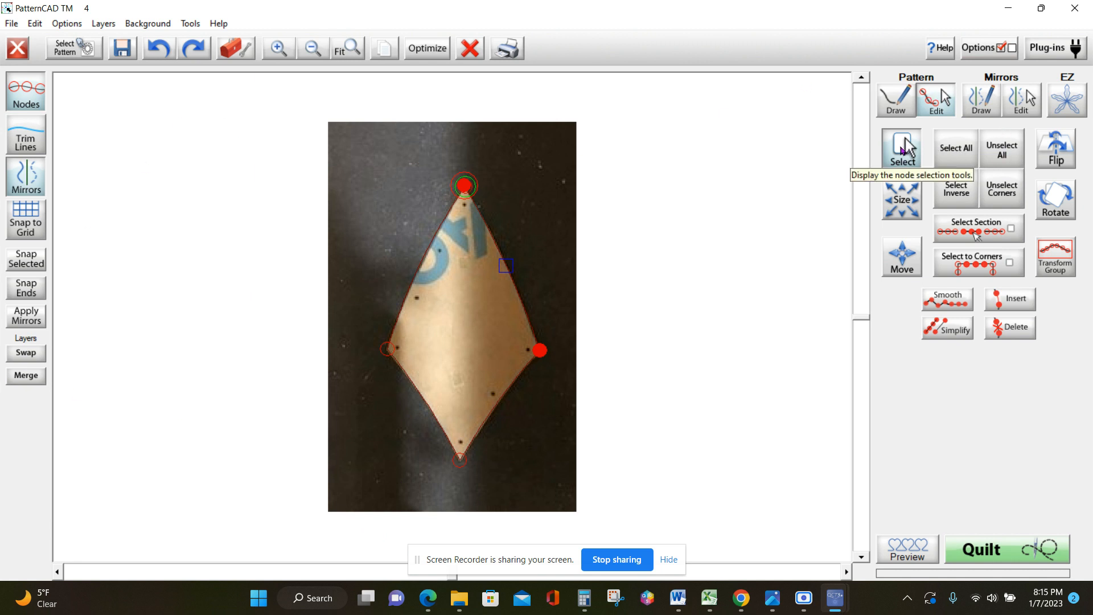
- Select only the nodes at the top tip and snap them together
click(1006, 151)
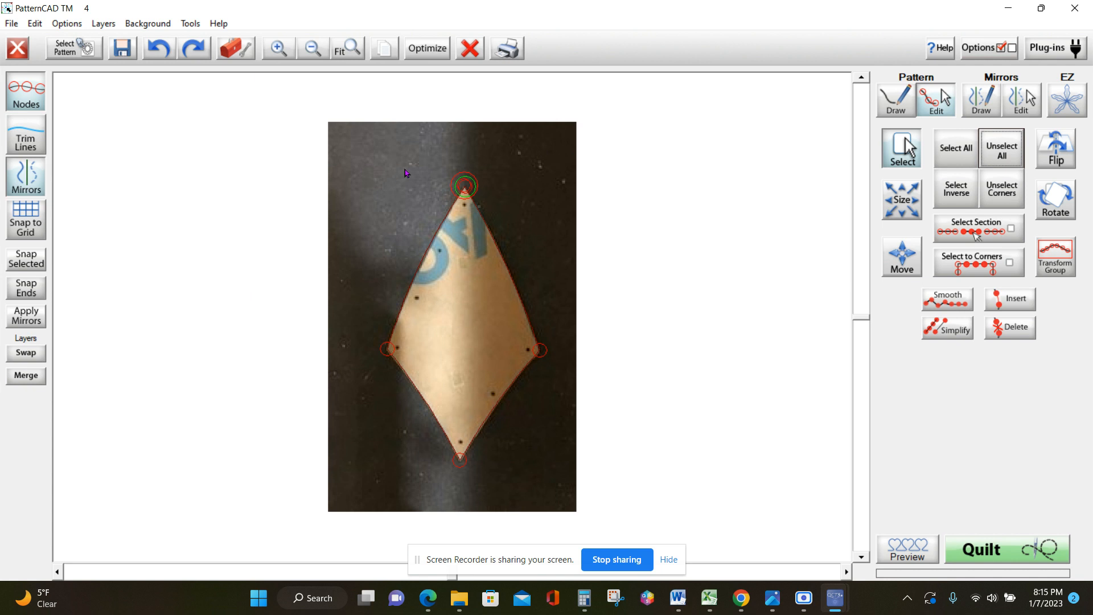
drag(432, 167, 480, 204)
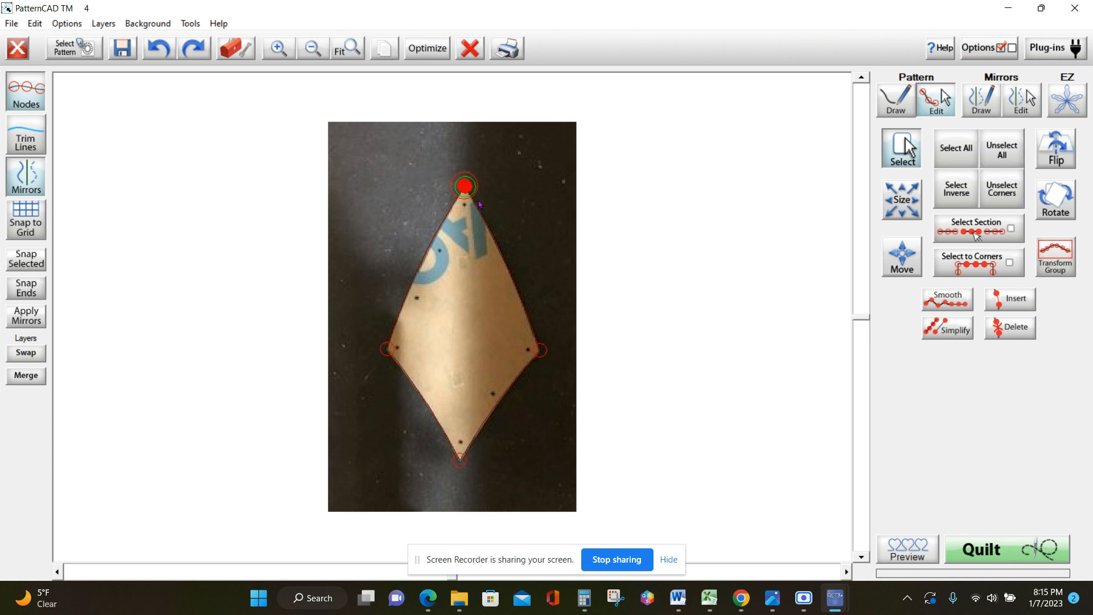
click(34, 260)
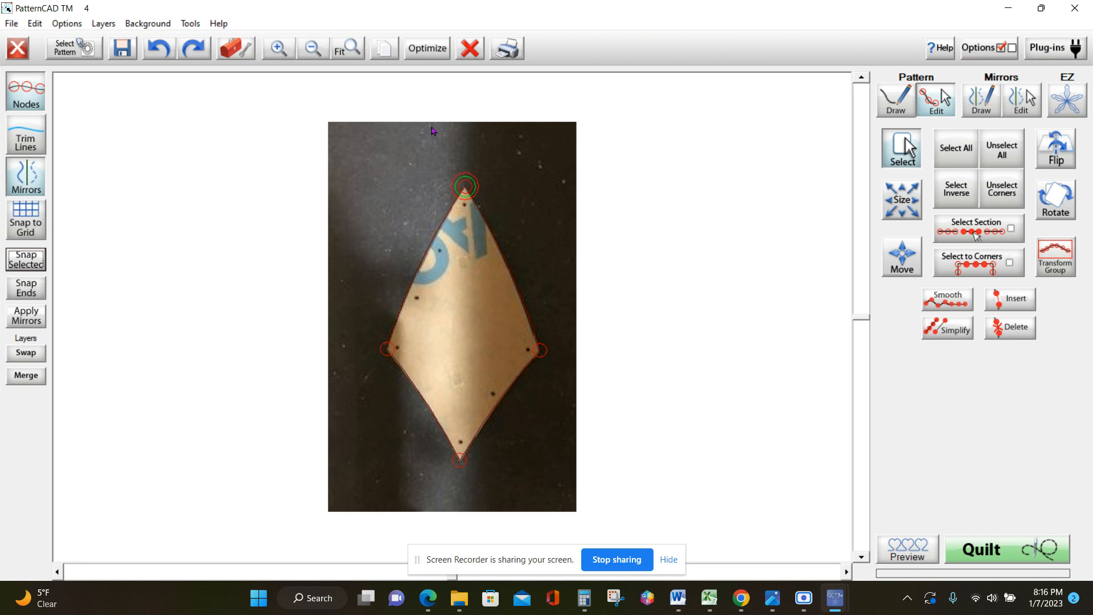
- Clear the template photo from the background, leaving only the traced outline
click(145, 25)
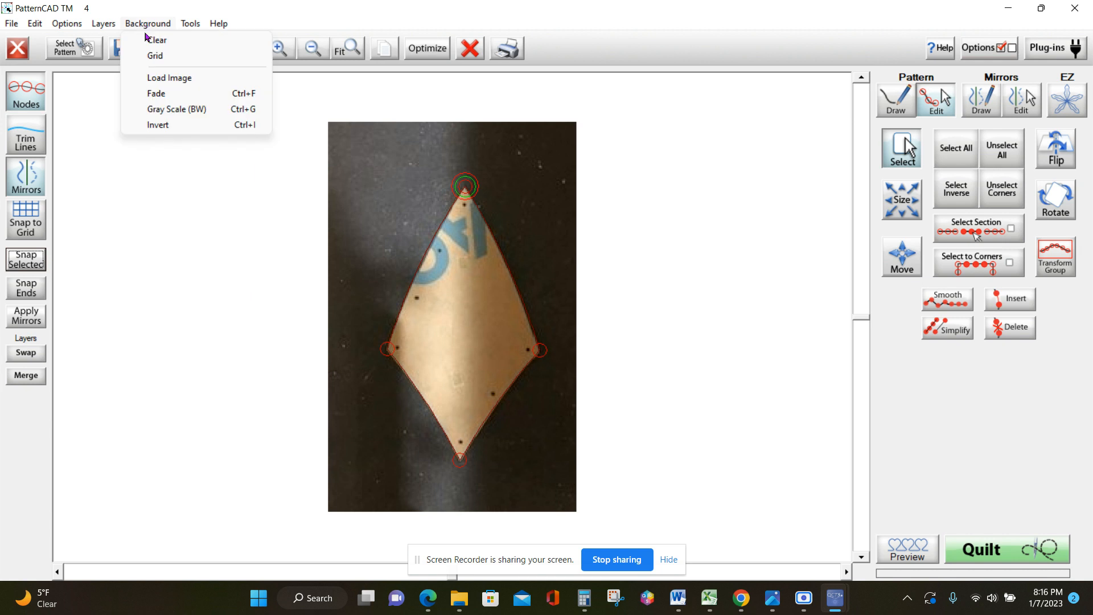
click(154, 40)
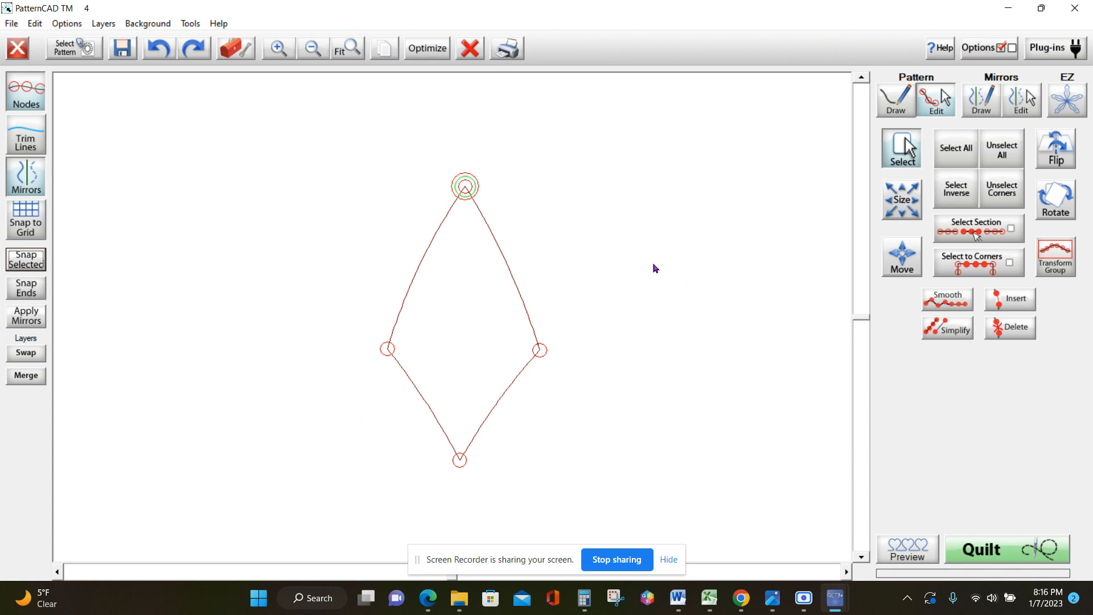
- Look through the saved patterns in the MYOWNPATTERNS folder of the Save Pattern dialog, leaving it without saving
click(123, 50)
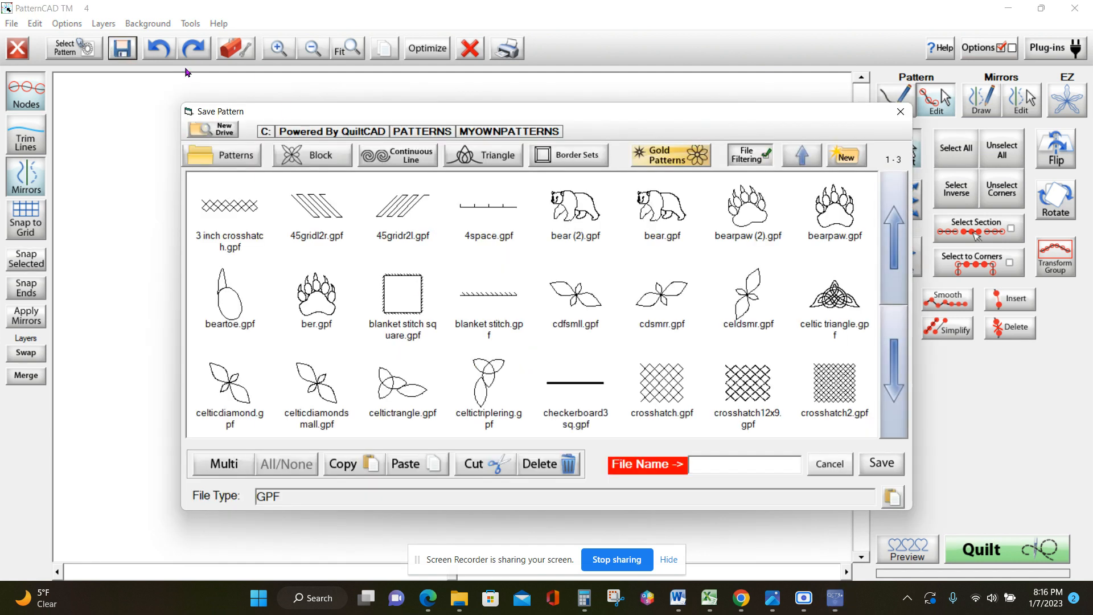
click(892, 390)
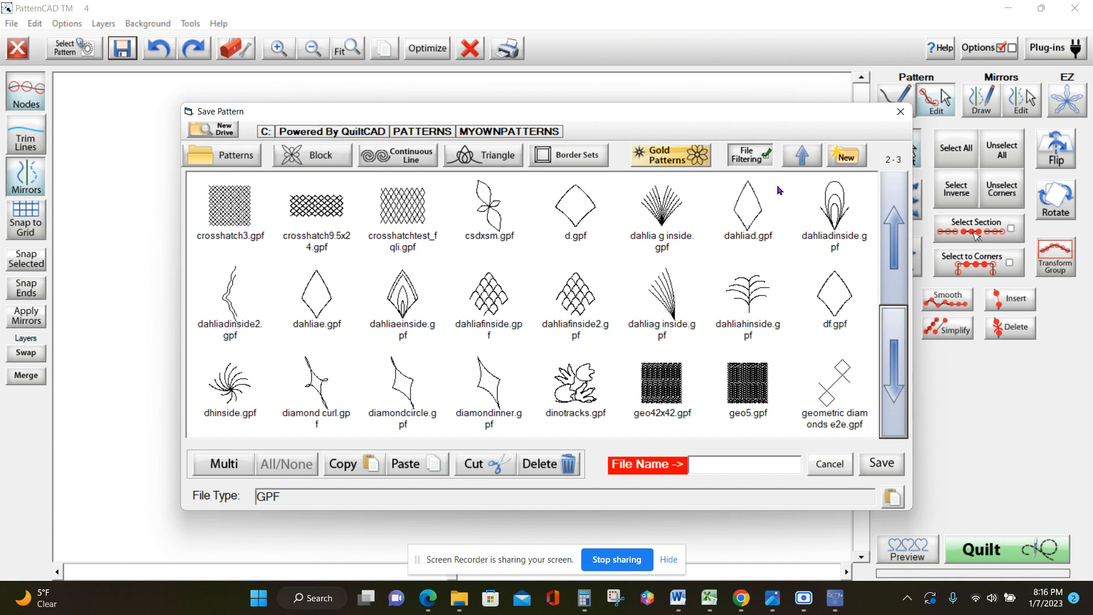
click(842, 464)
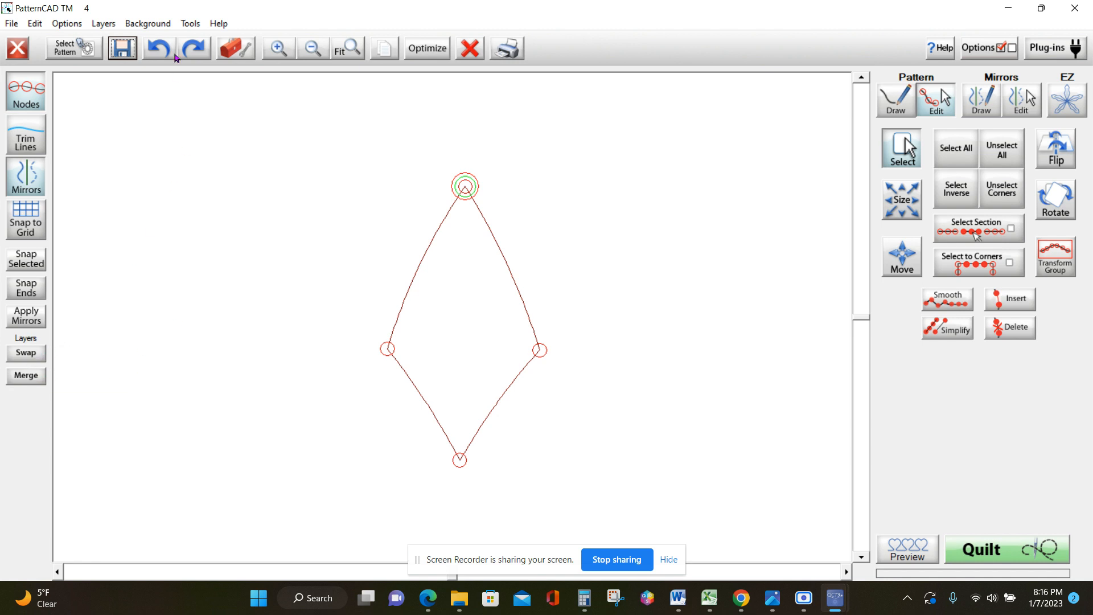
- Show the background grid and move the whole outline left in tiny steps toward the vertical center line
click(149, 24)
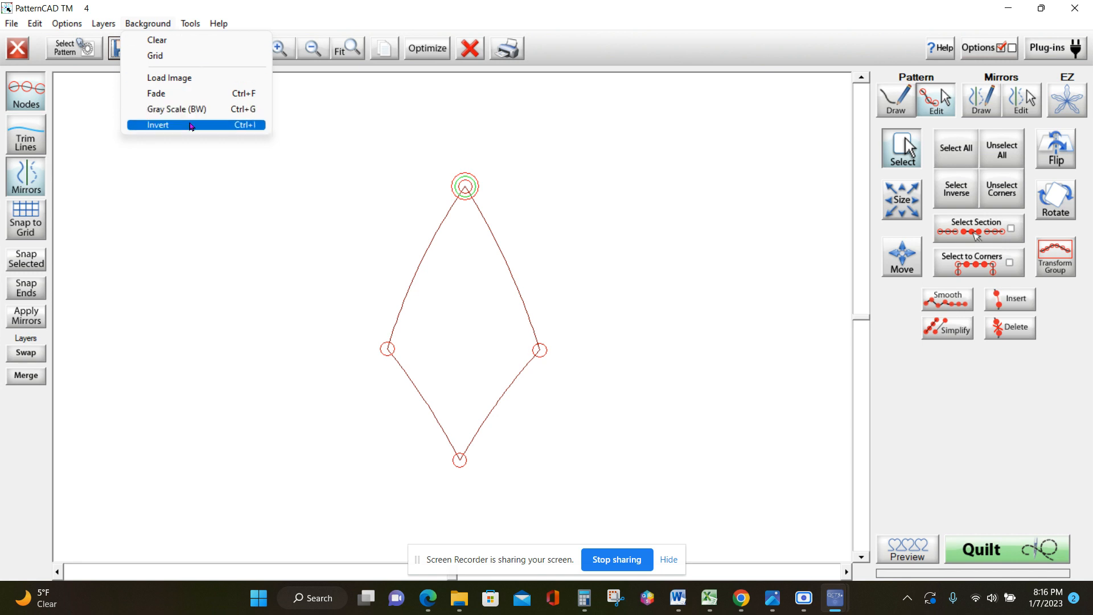
click(175, 56)
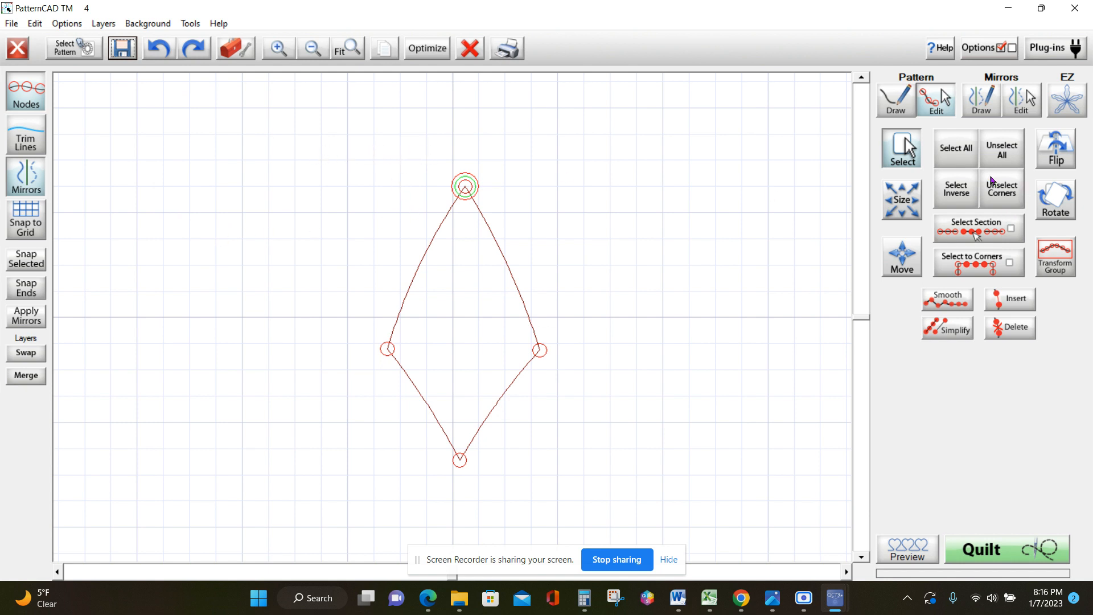
click(972, 157)
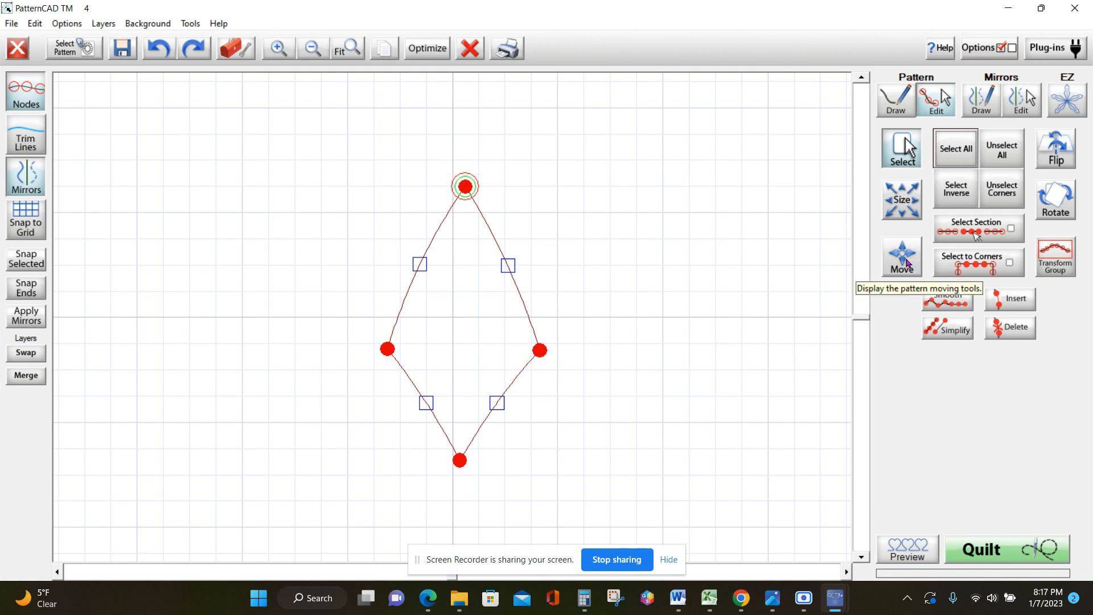
click(907, 263)
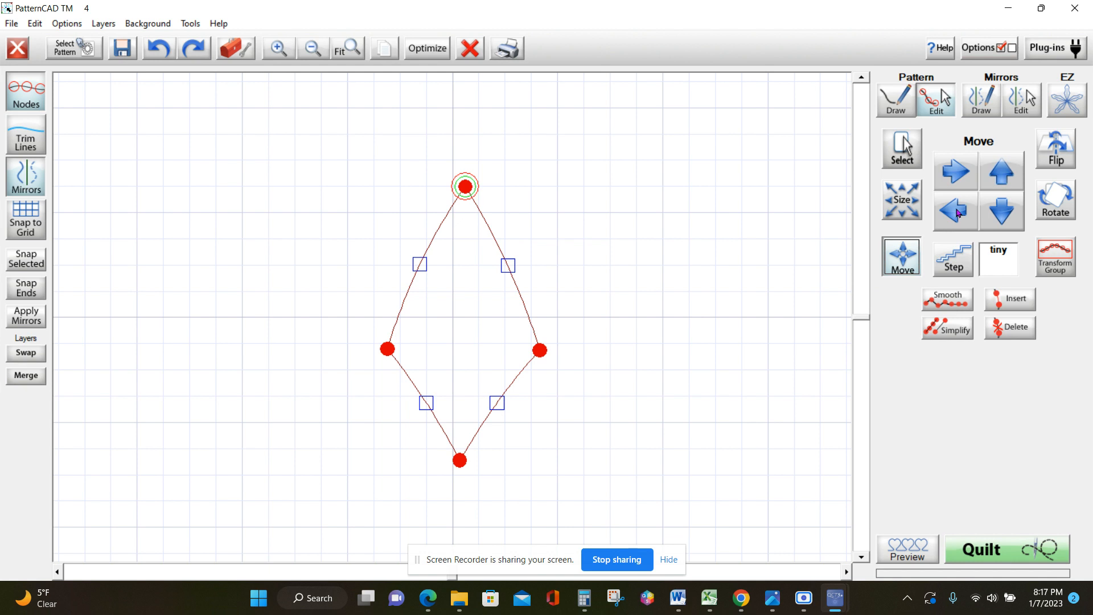
click(956, 211)
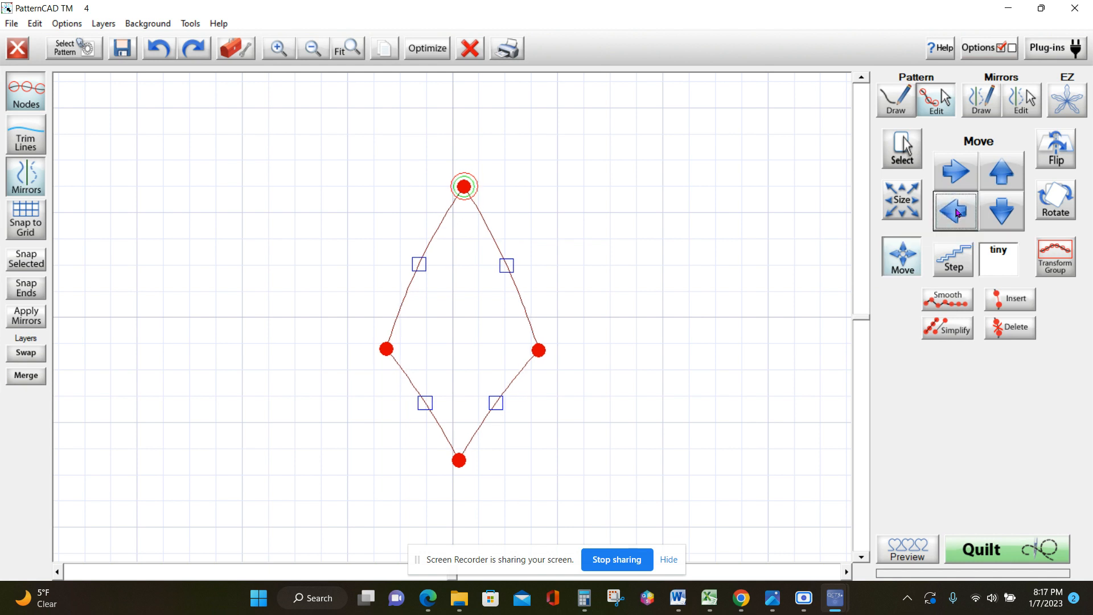
click(956, 210)
click(957, 213)
click(957, 213)
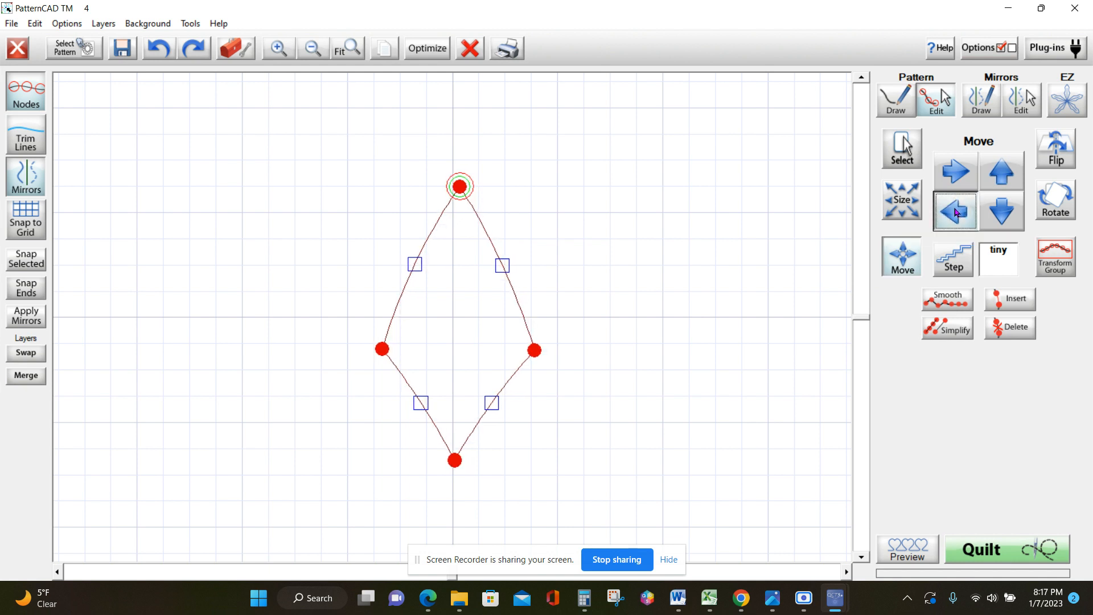
click(957, 213)
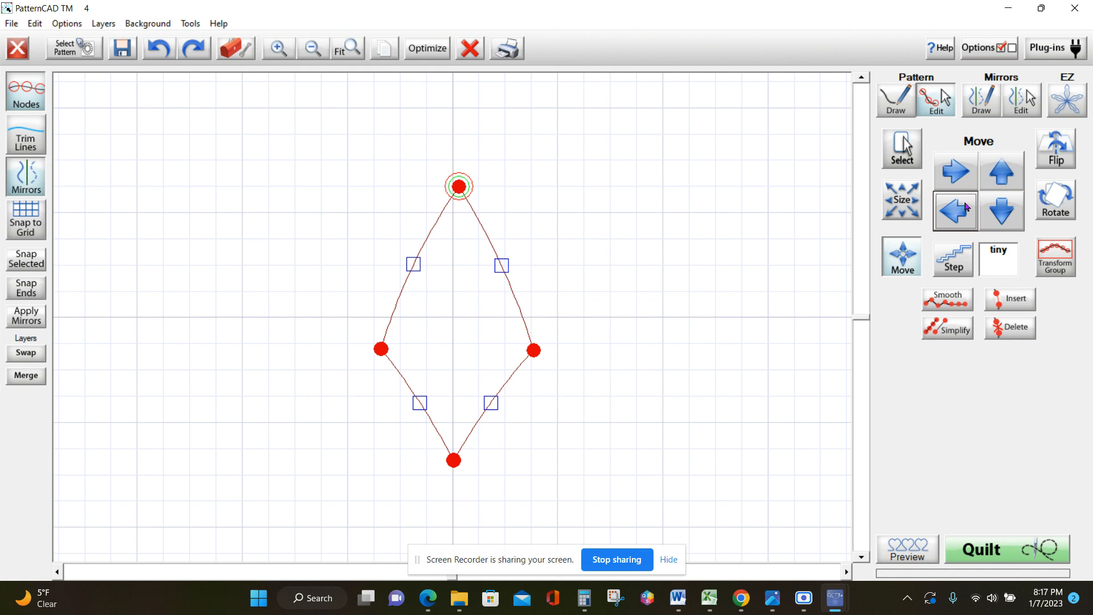
- Rotate the outline 1° counterclockwise and nudge it left in tiny steps toward the vertical center line
click(1058, 197)
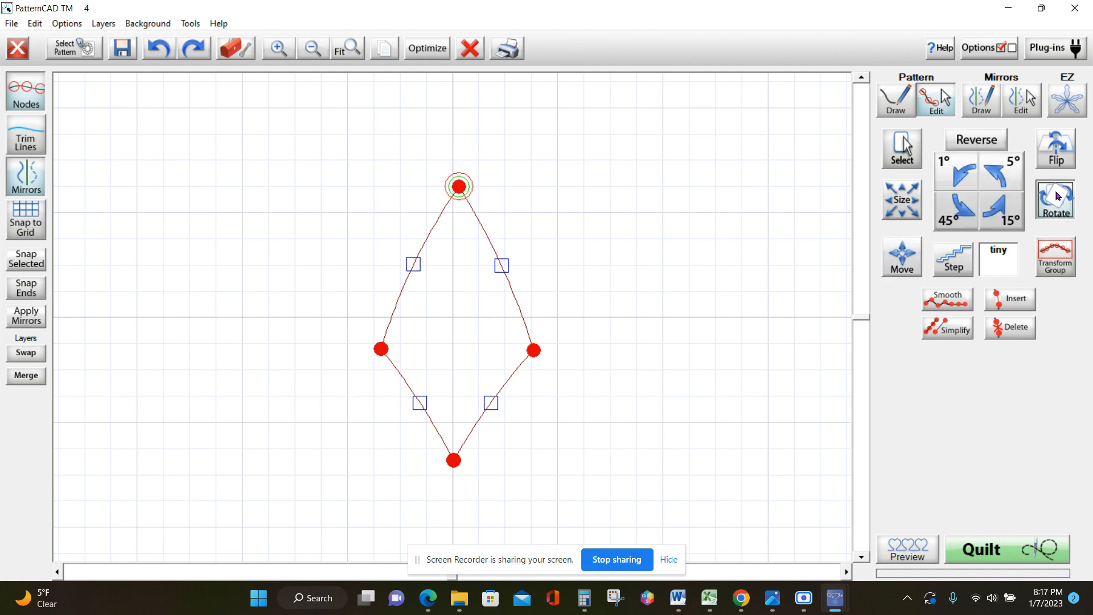
click(964, 176)
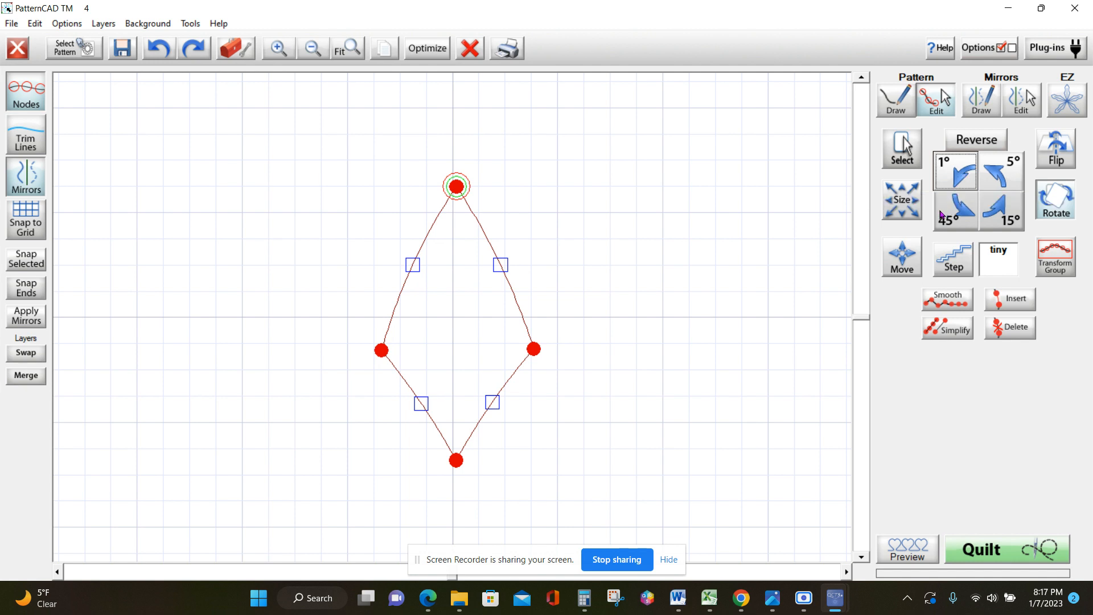
click(900, 266)
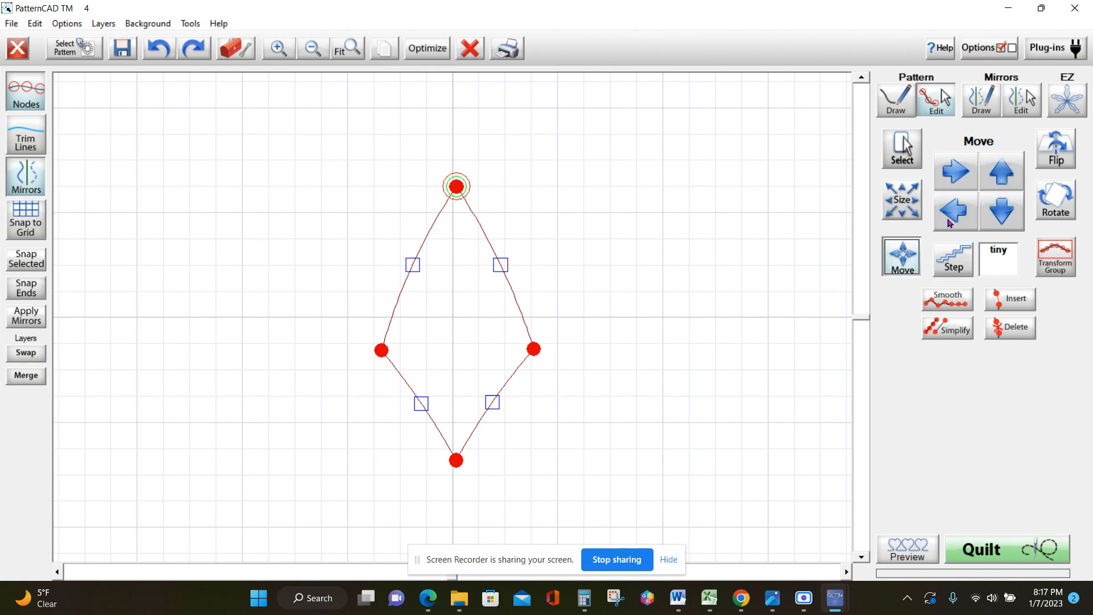
click(953, 216)
click(954, 216)
click(954, 216)
click(954, 216)
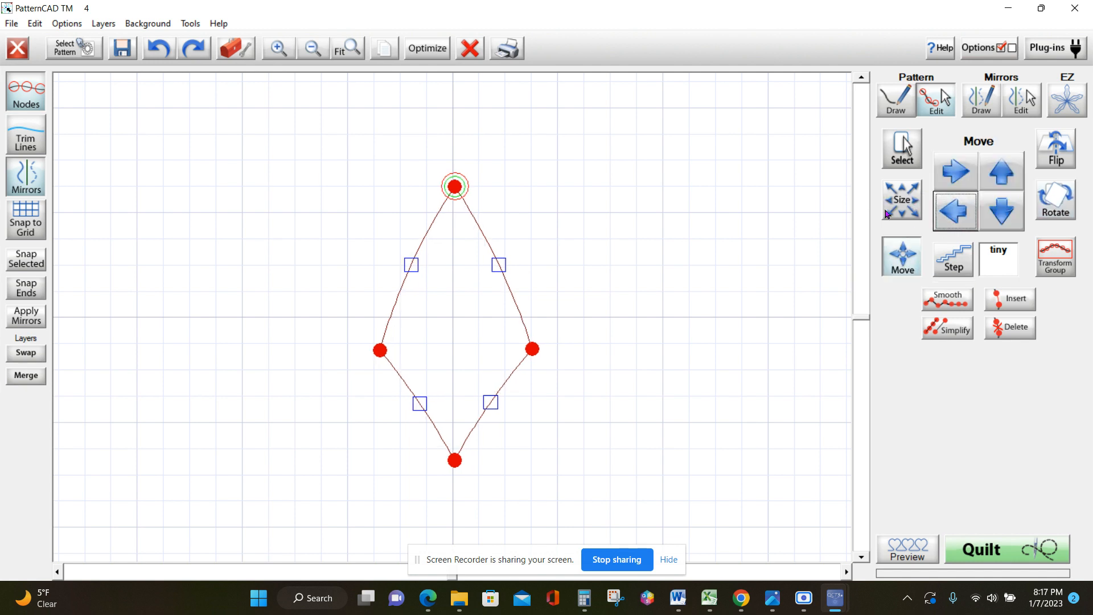
- Hide the nodes, nudge the outline left until both tips sit on the vertical center line, and show the nodes again
click(28, 95)
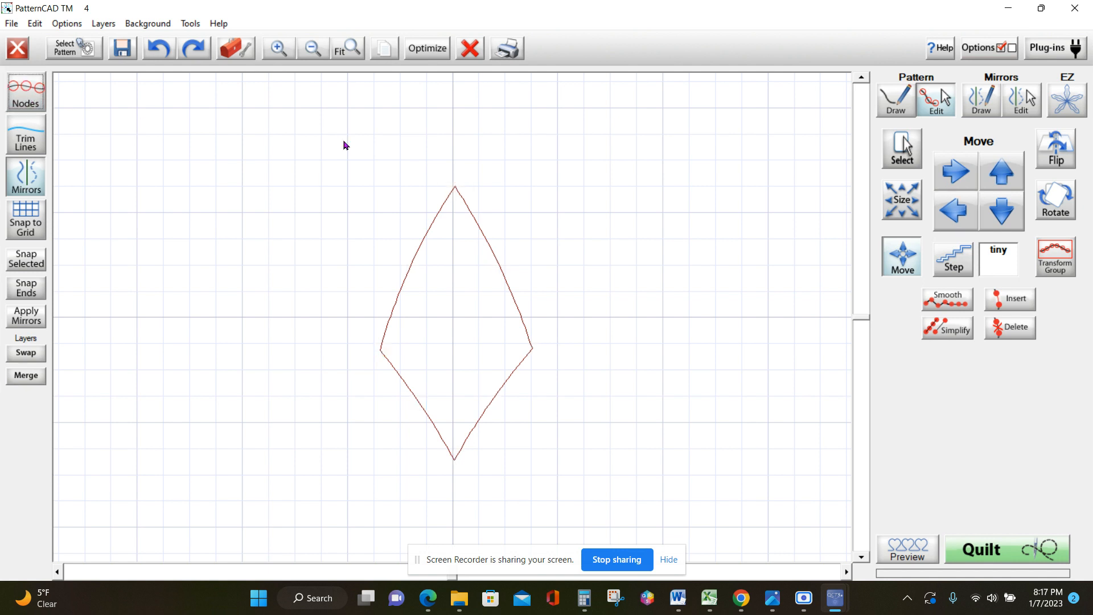
click(951, 211)
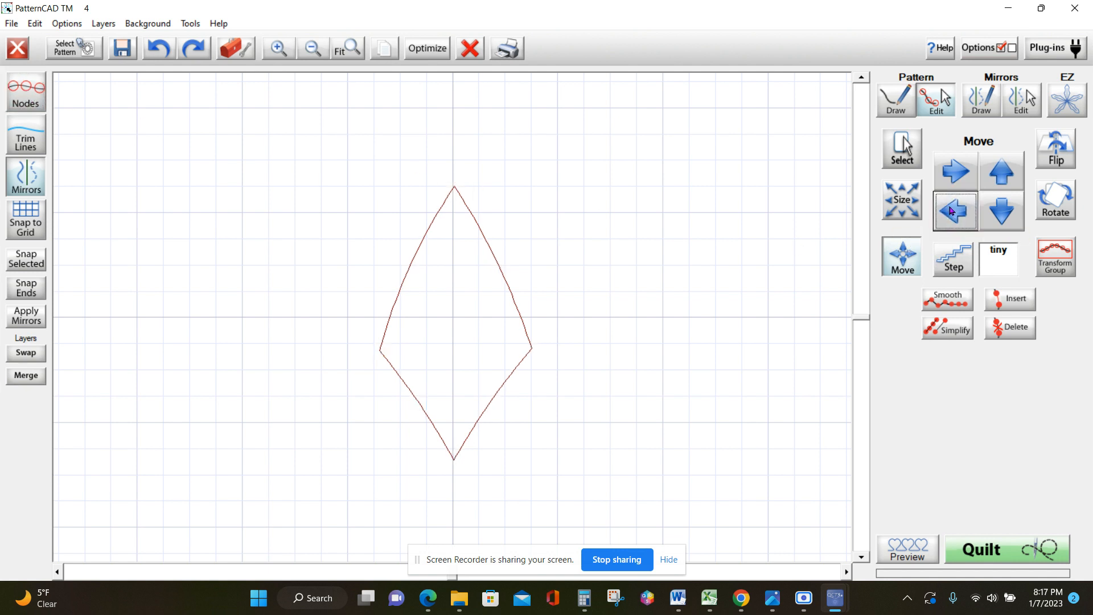
click(951, 211)
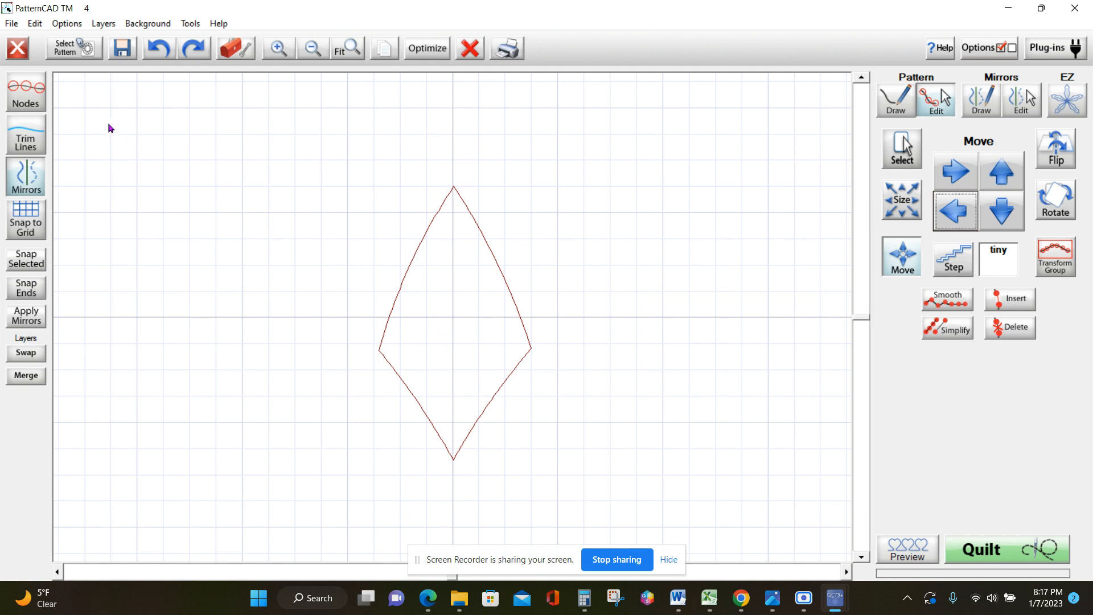
click(24, 98)
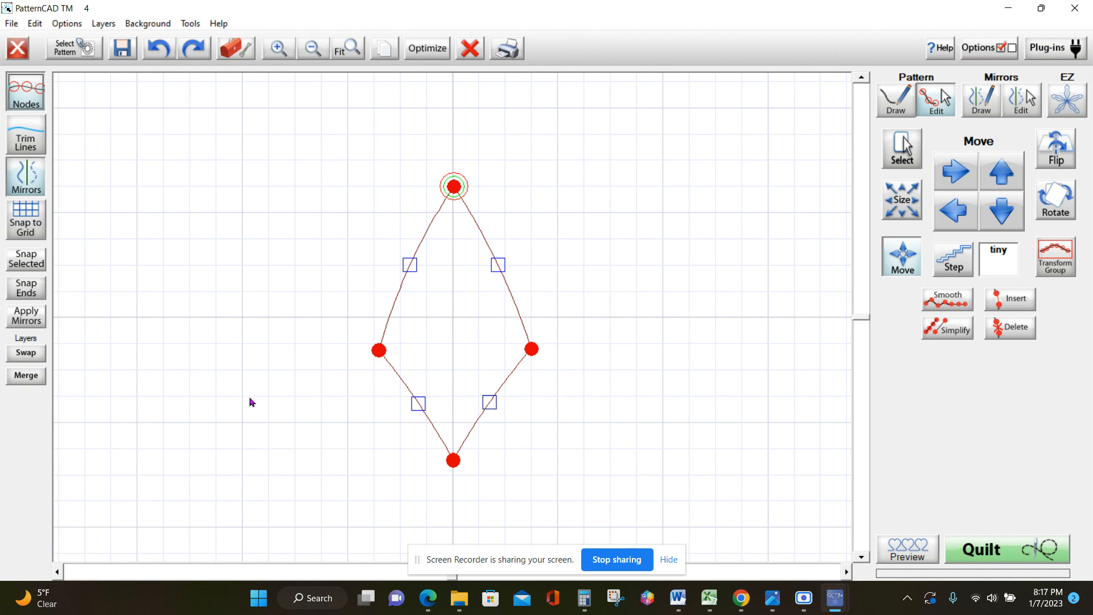
- Swap to the other layer and turn on snapping to the grid
click(37, 354)
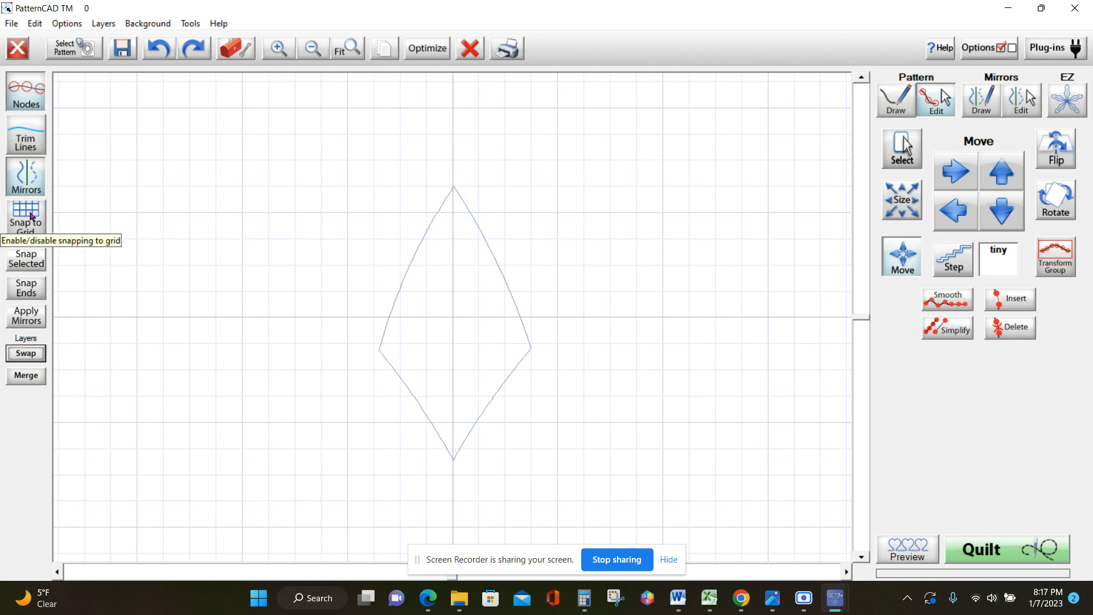
click(31, 215)
- Draw a vertical arc from near the bottom tip up the center line inside the outline, and bend it to the left
click(896, 106)
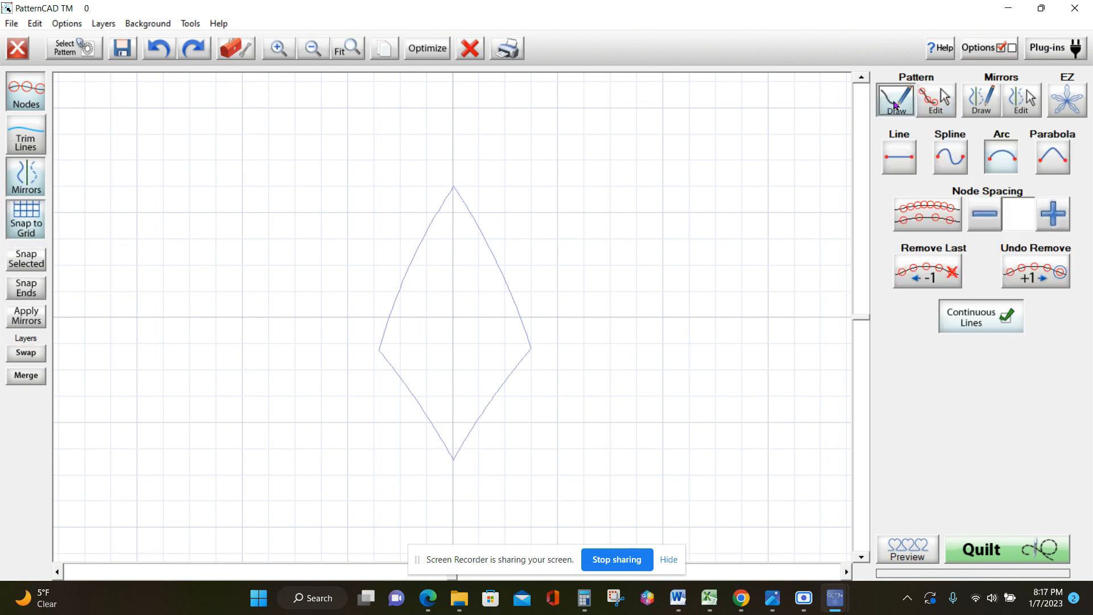
click(998, 160)
click(454, 459)
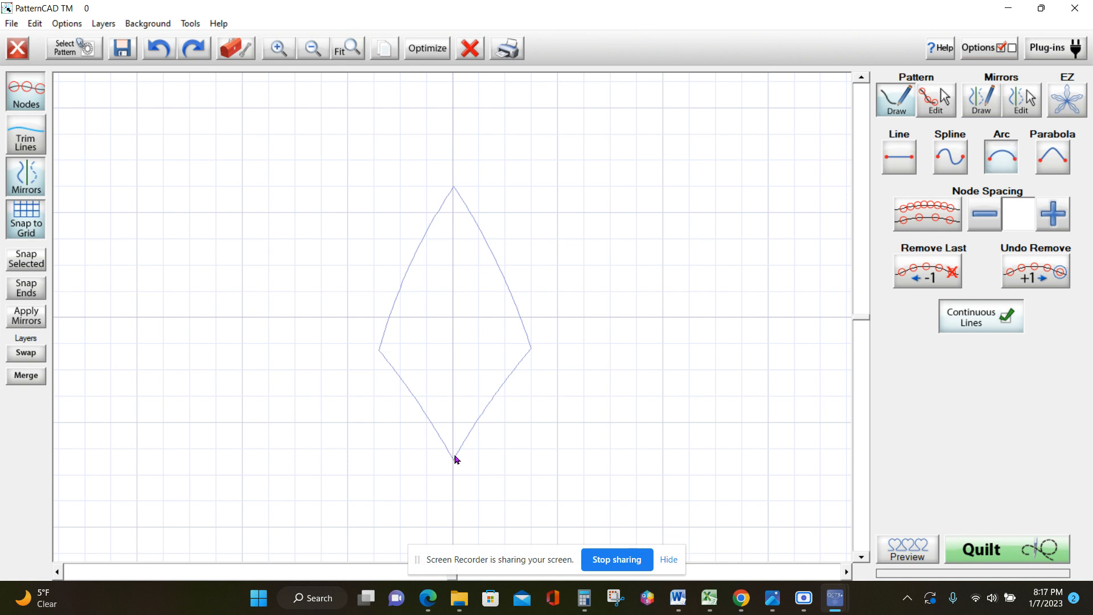
click(453, 266)
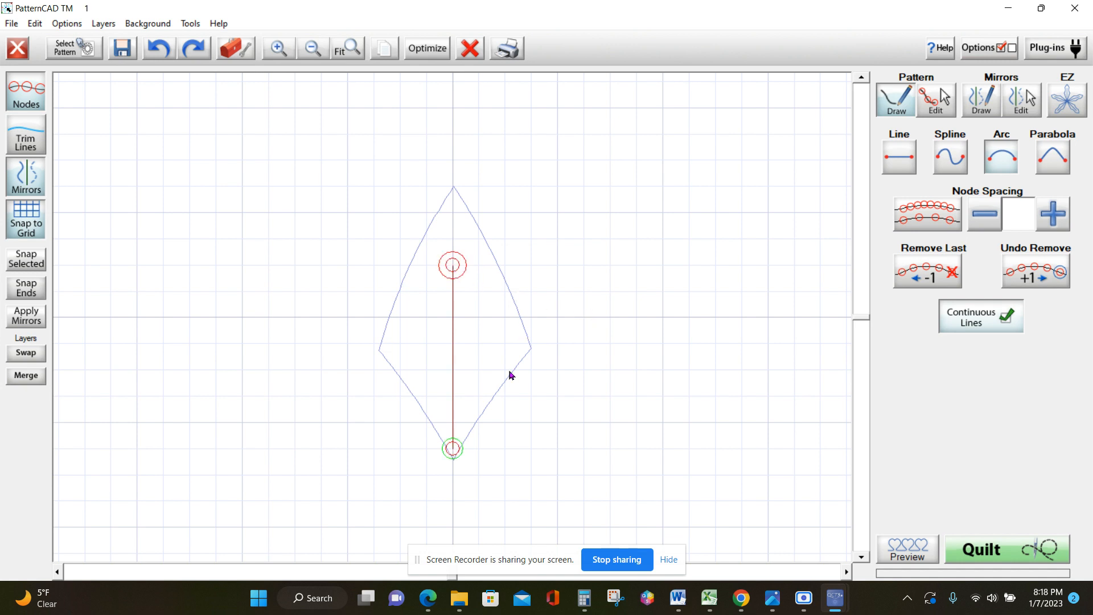
right_click(707, 315)
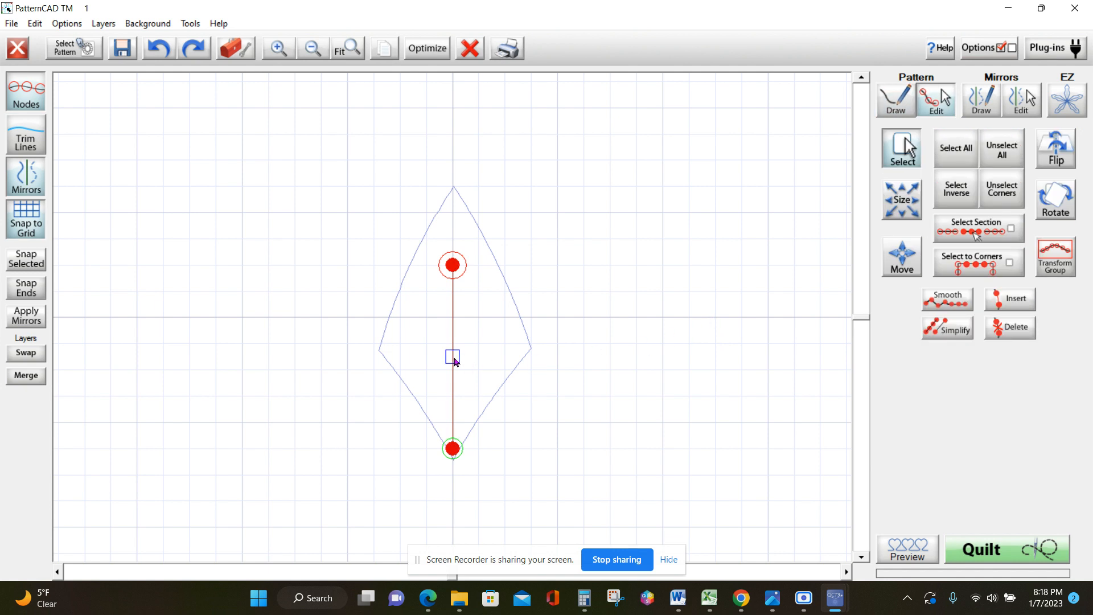
drag(454, 358, 421, 355)
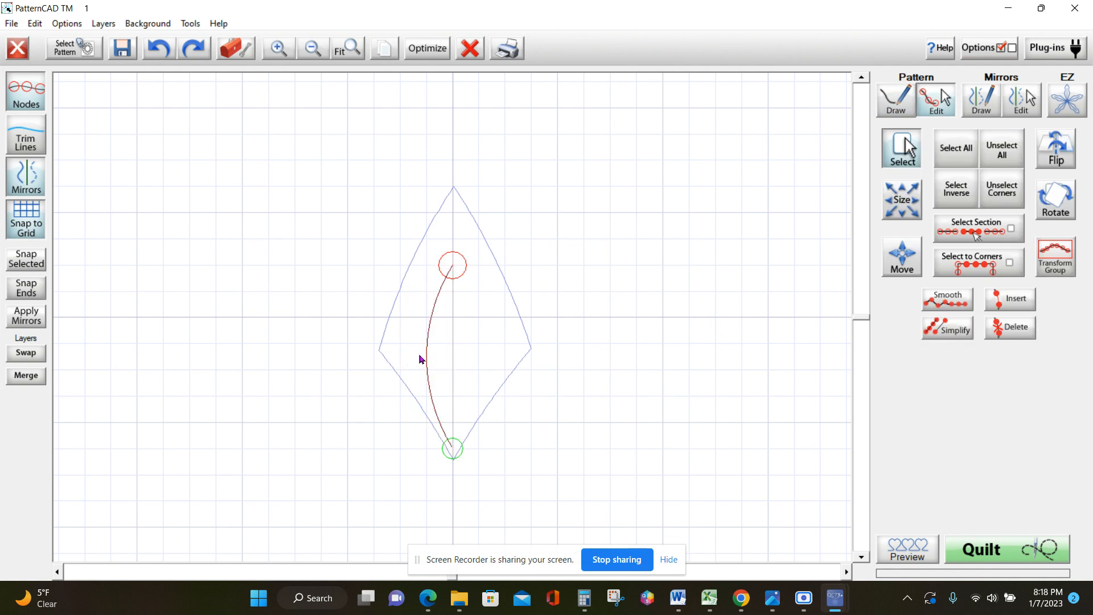
click(418, 353)
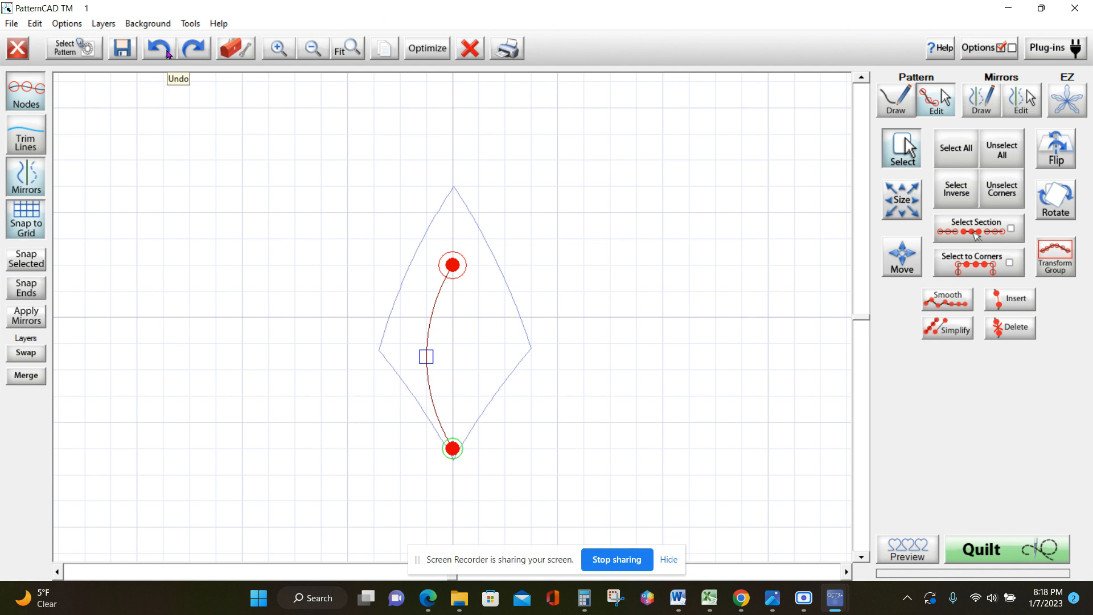
- Undo the inner arc and swap the layers
click(167, 53)
click(167, 53)
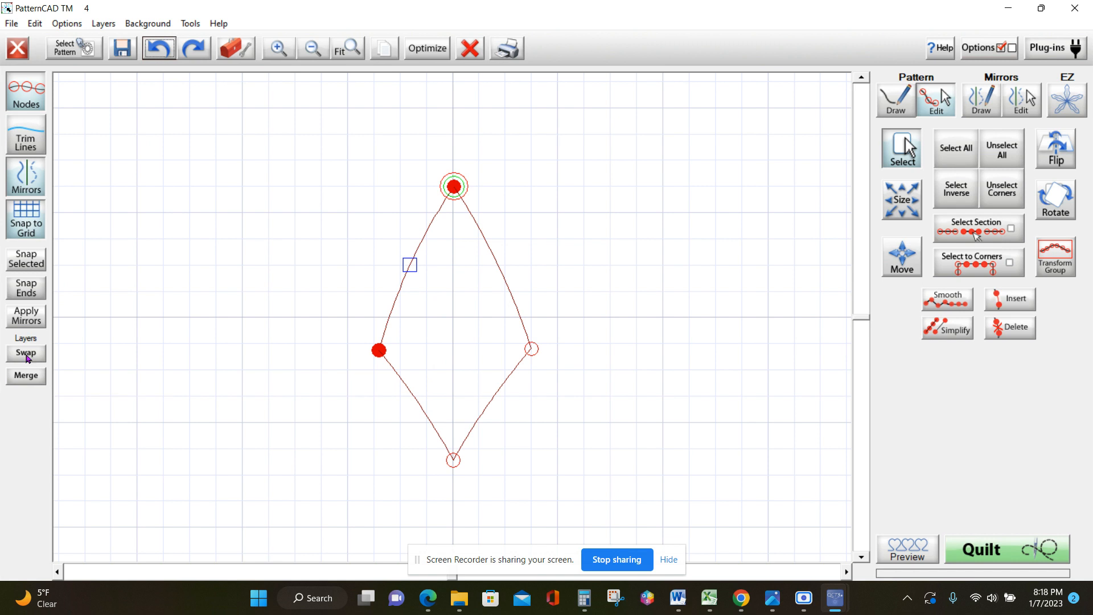
click(26, 356)
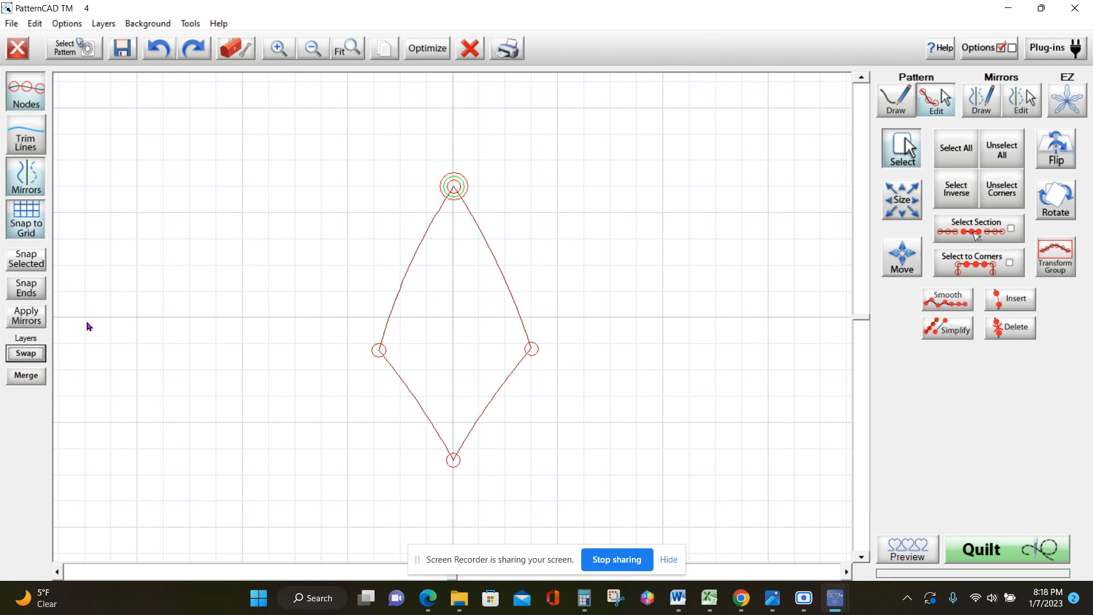
- Select the whole outline, lock its proportions, and enlarge it in tiny steps
click(963, 149)
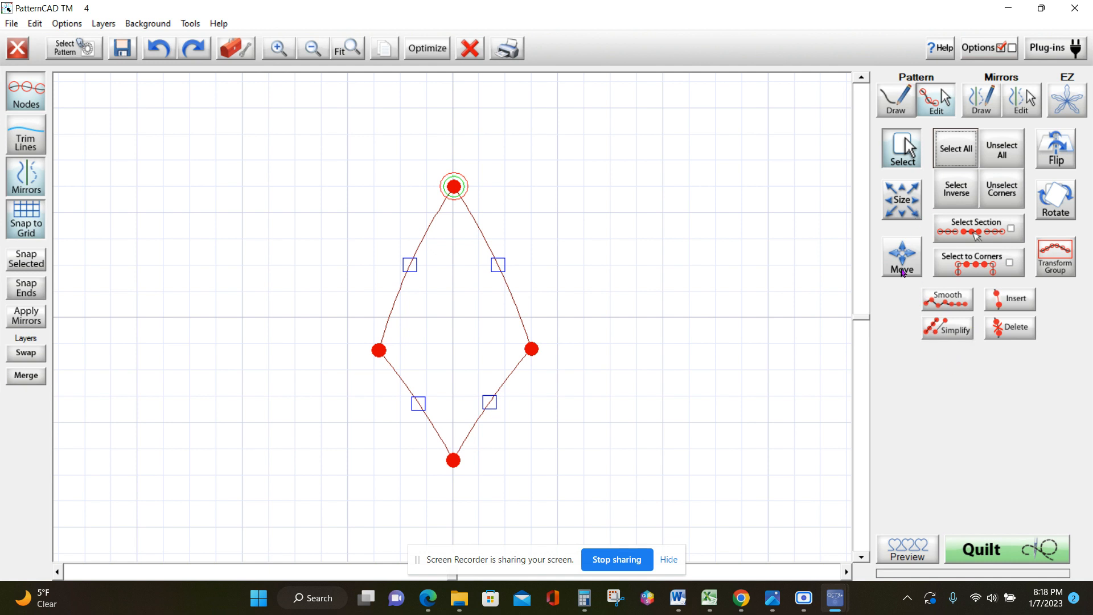
click(908, 201)
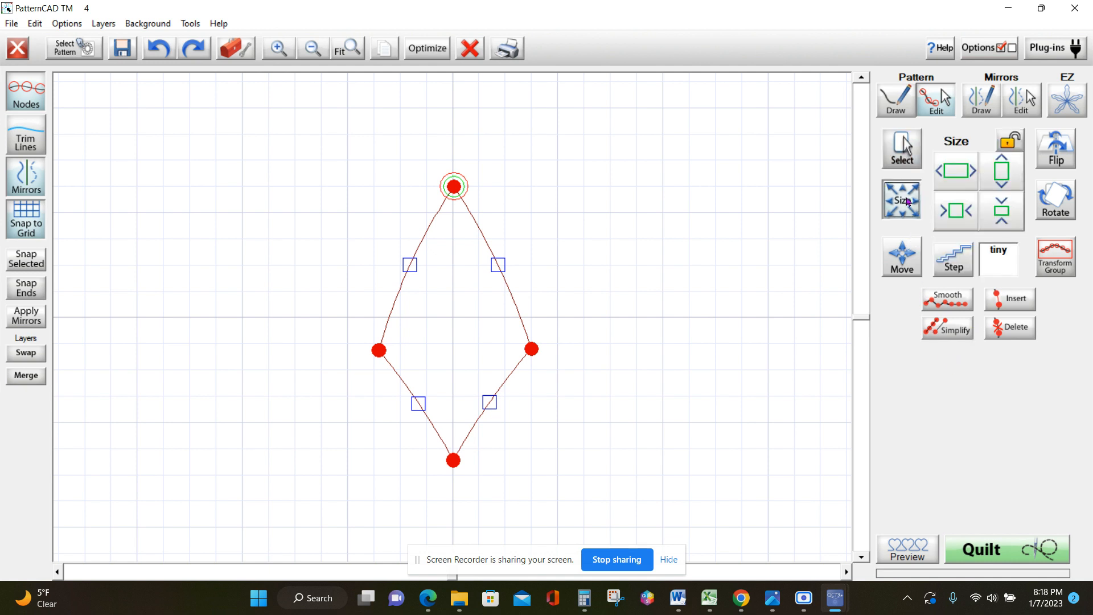
click(1013, 142)
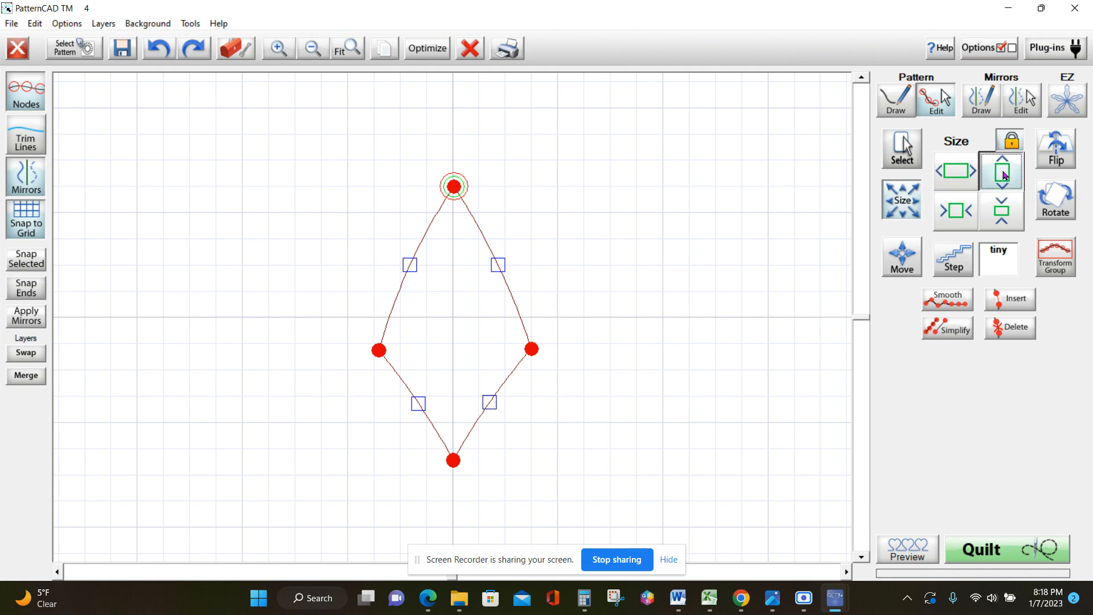
click(1006, 176)
click(1005, 176)
- Set the step size to Medium and enlarge the outline proportionally until it surrounds the other layer's outline
click(957, 269)
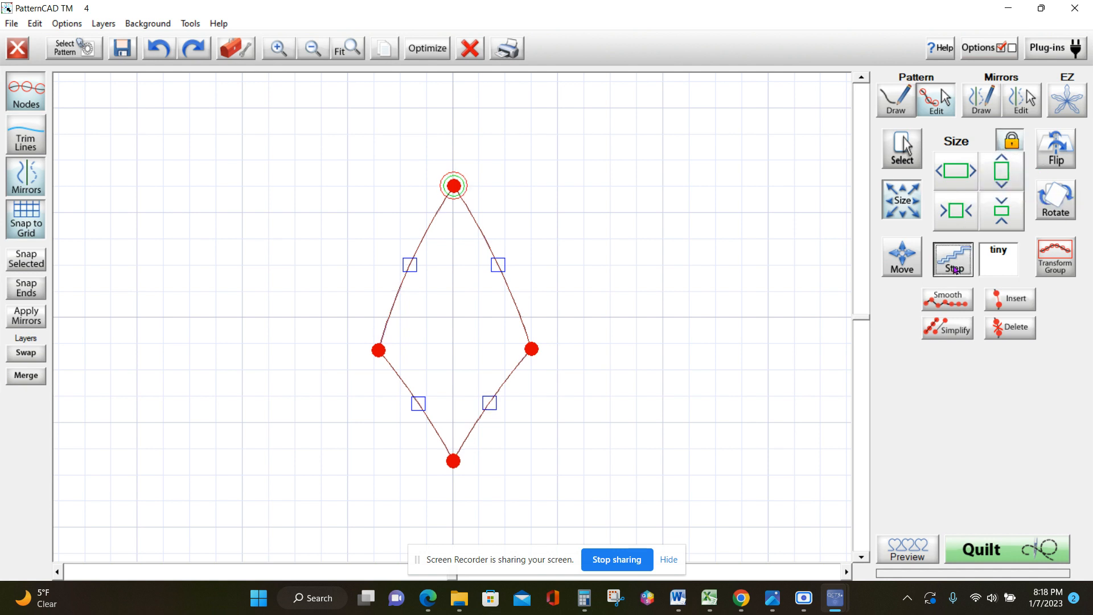
click(952, 266)
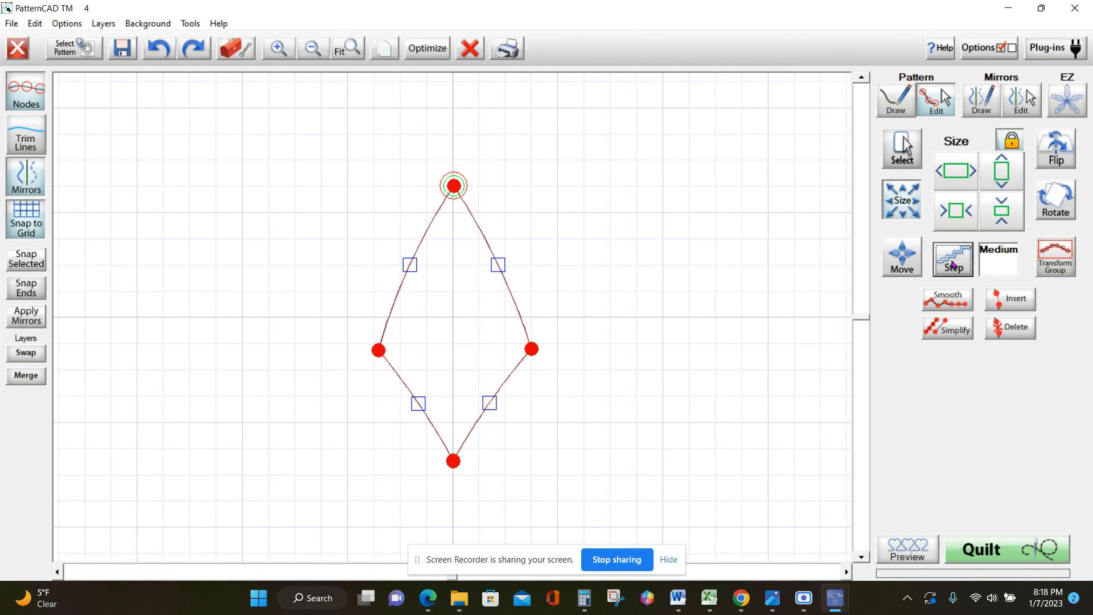
click(1004, 169)
click(1001, 166)
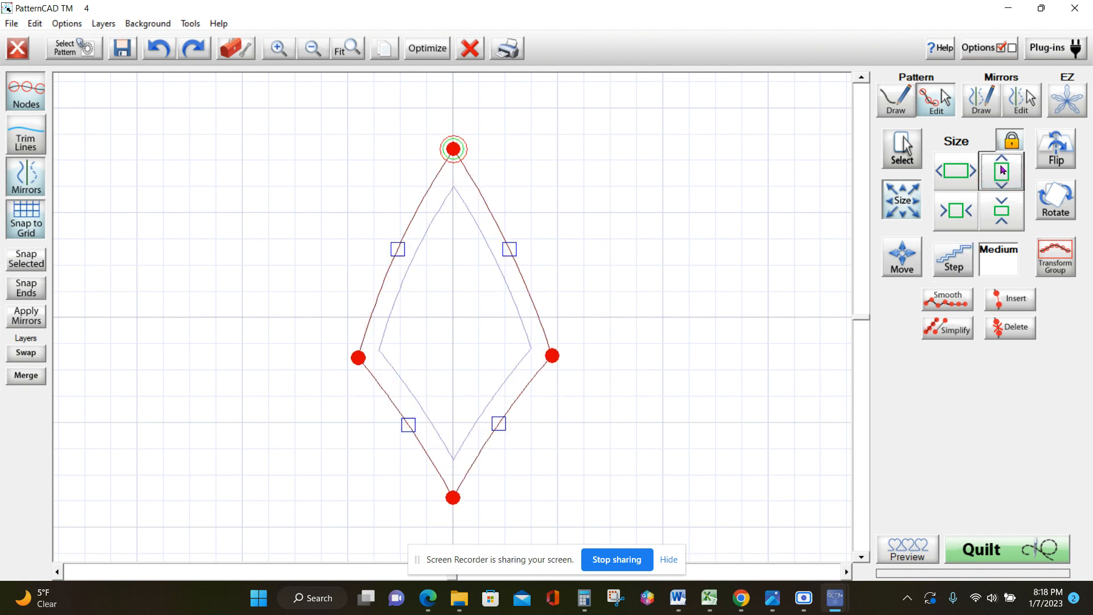
- Enlarge the outer outline further, and swap layers to delete the entire smaller outline
click(1003, 170)
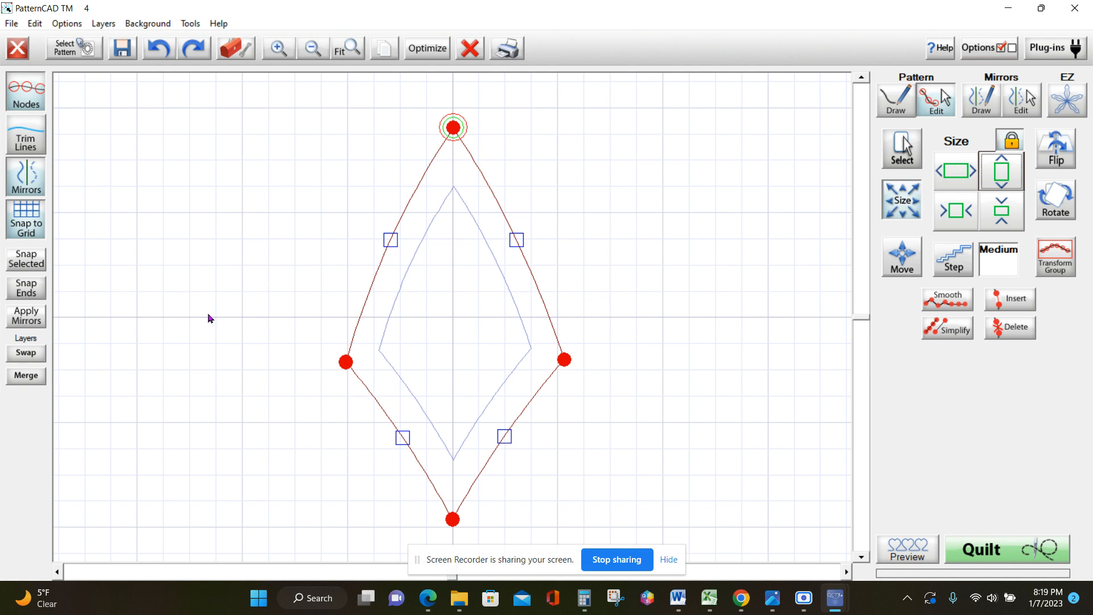
click(32, 354)
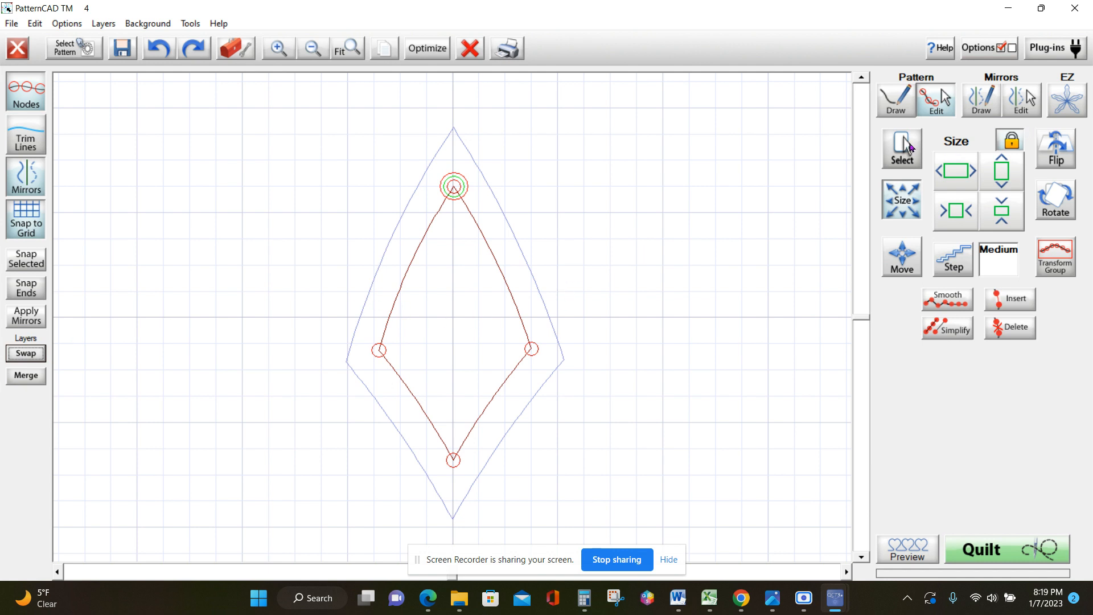
click(917, 149)
click(957, 149)
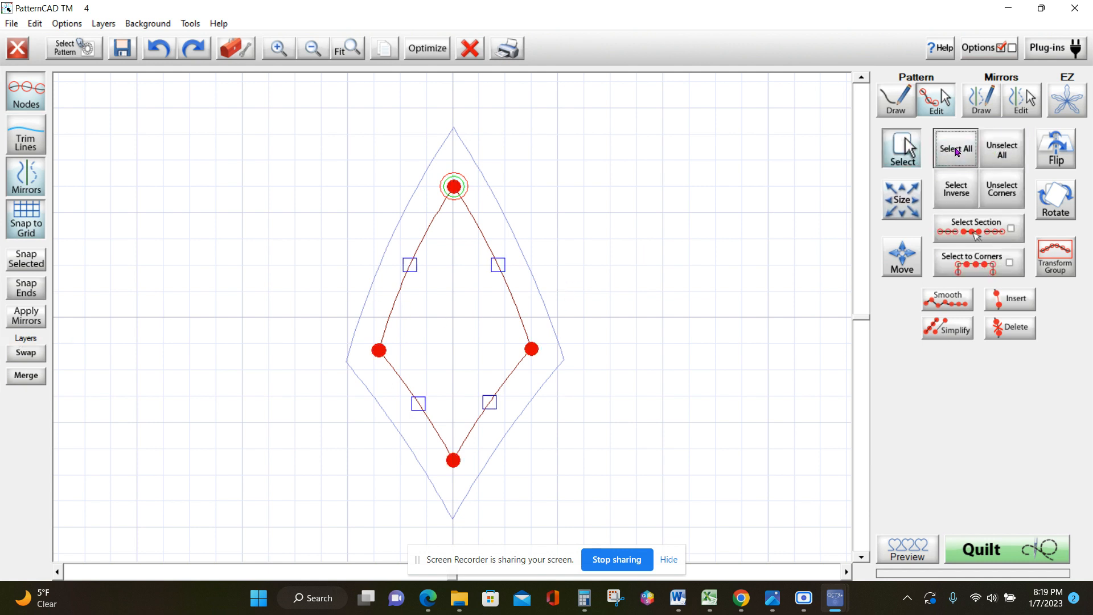
click(1018, 330)
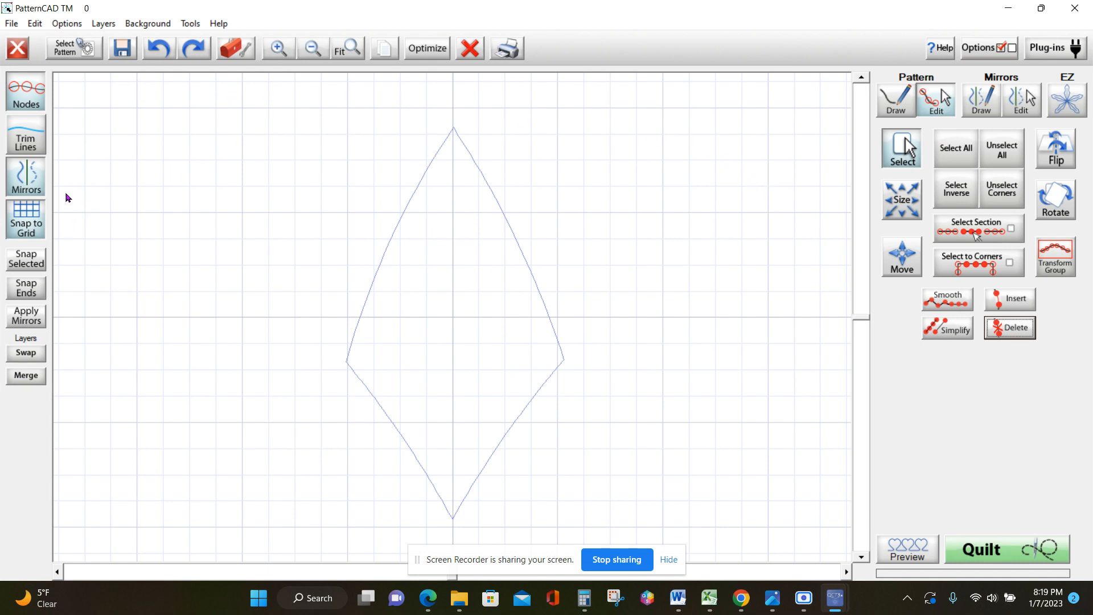
- Toggle grid snapping off and back on
click(34, 218)
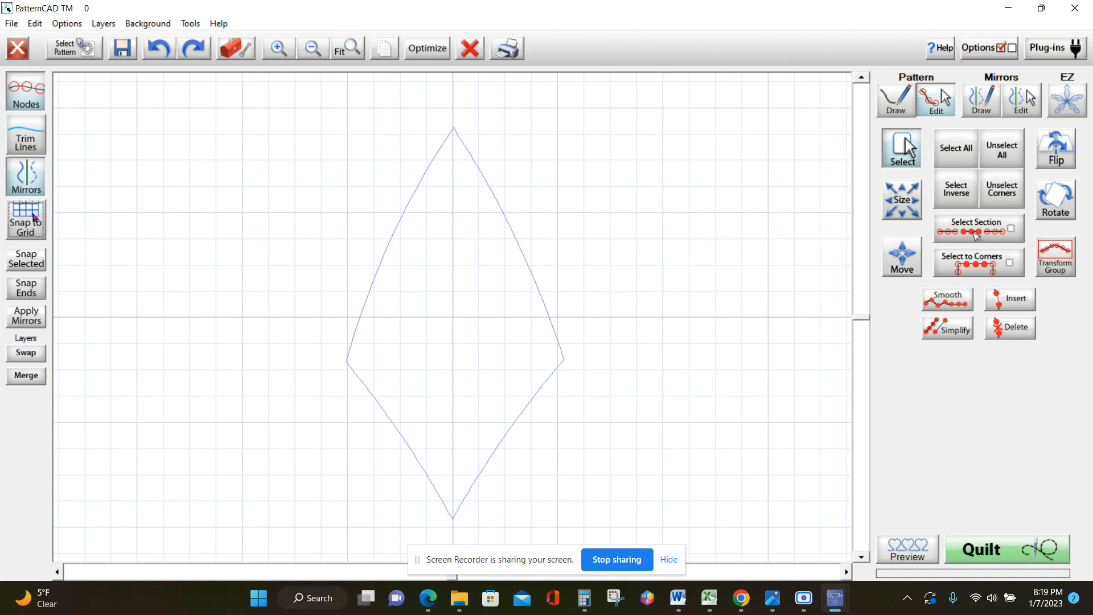
click(34, 218)
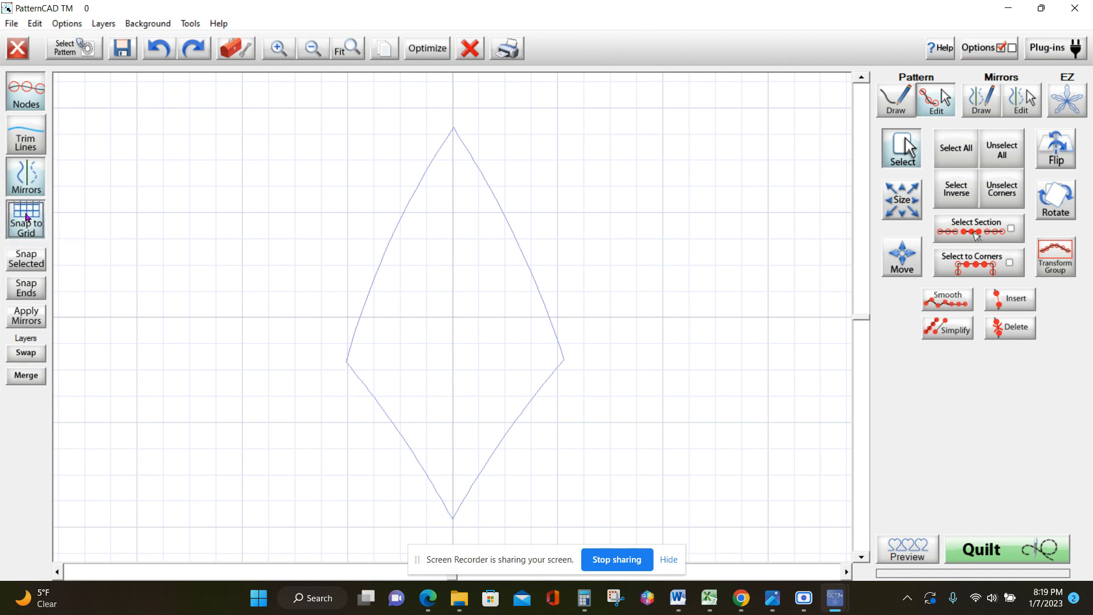
click(26, 217)
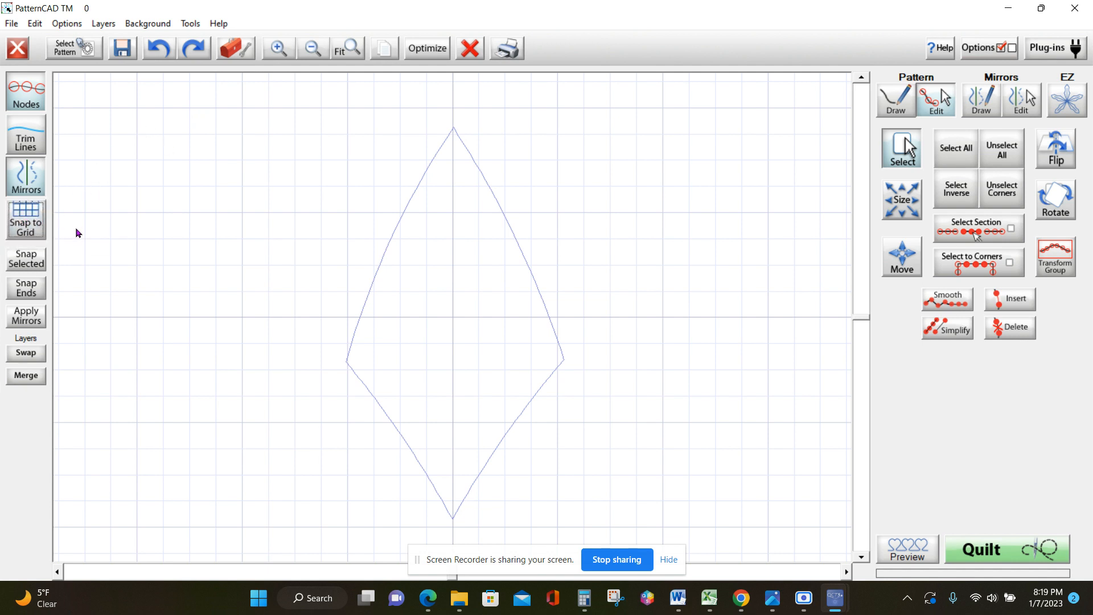
click(32, 220)
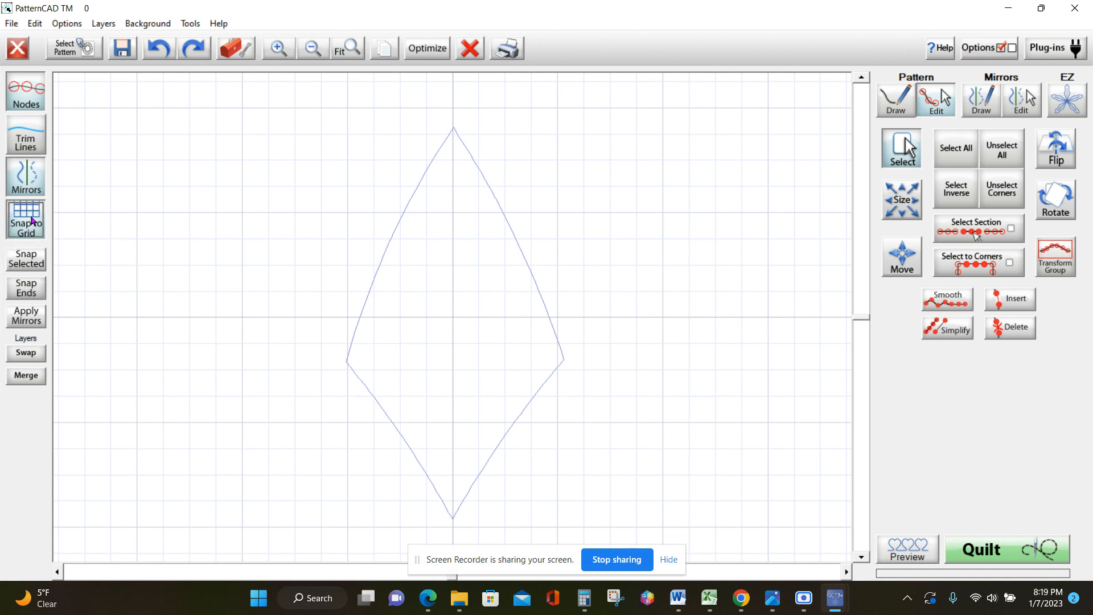
- Draw an arc from just above the bottom tip up the center line, about 11 grid squares tall, and bend it about two squares left
click(896, 105)
click(1008, 158)
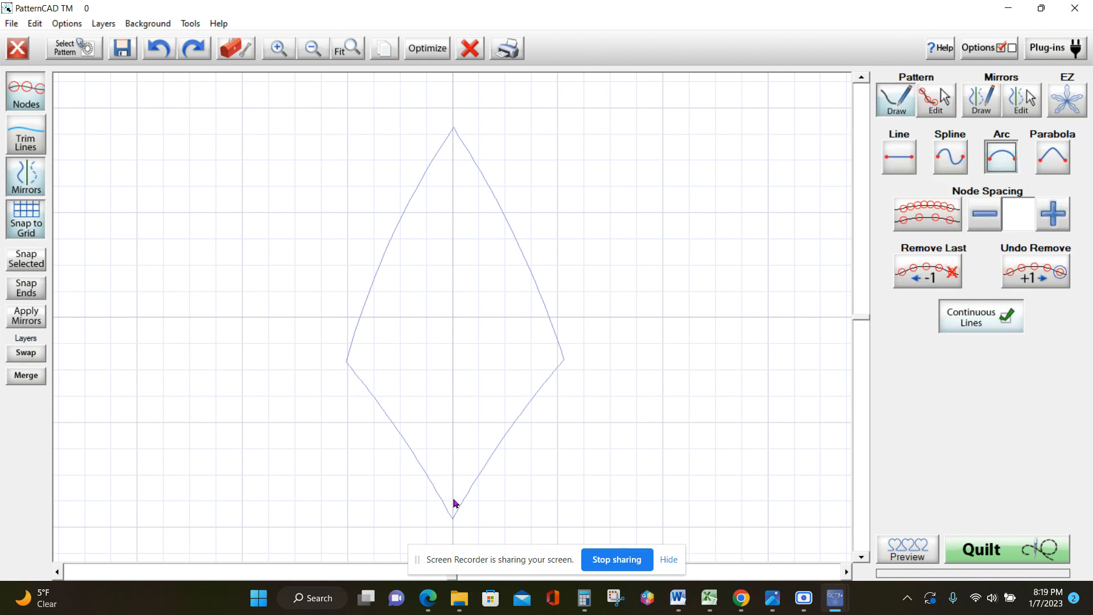
drag(454, 504, 454, 287)
drag(453, 225, 453, 225)
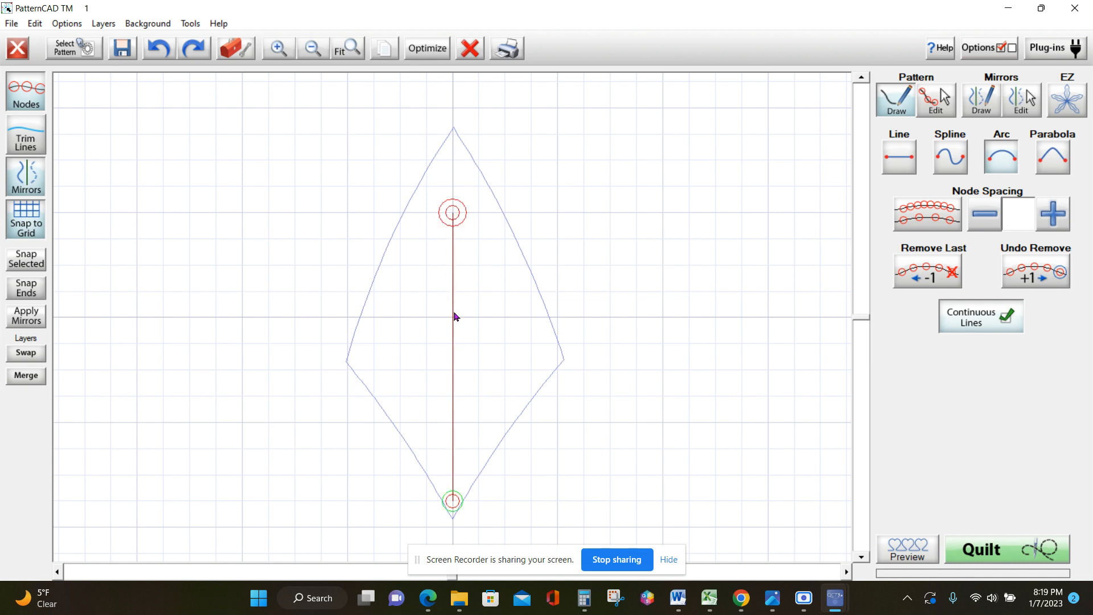
drag(452, 357, 389, 358)
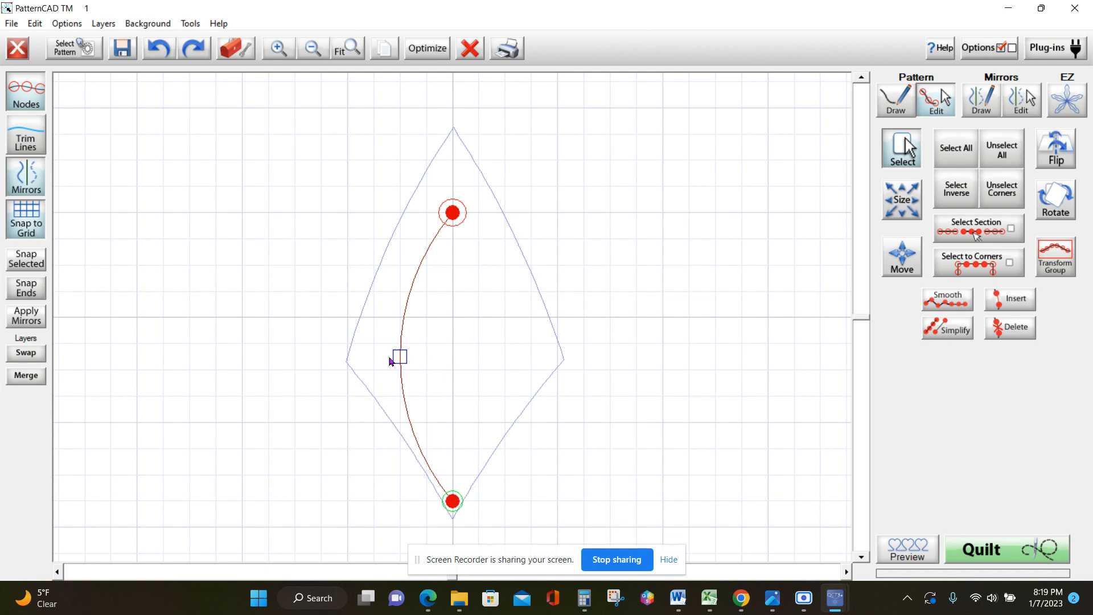
- Close the leaf with an arc back to its bottom node, bent about two grid squares to the right
right_click(462, 468)
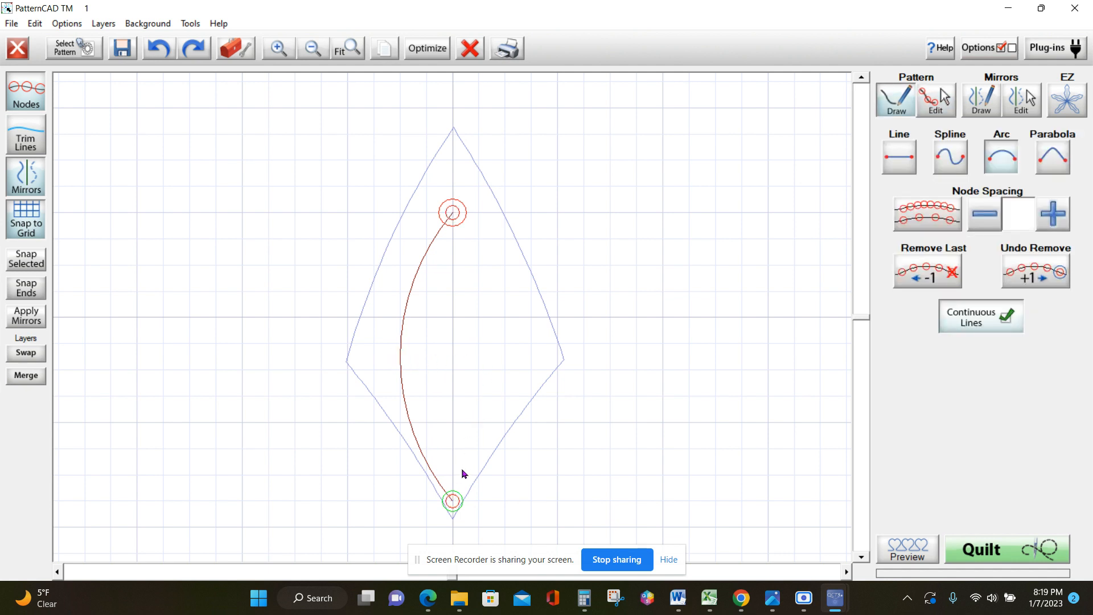
click(452, 502)
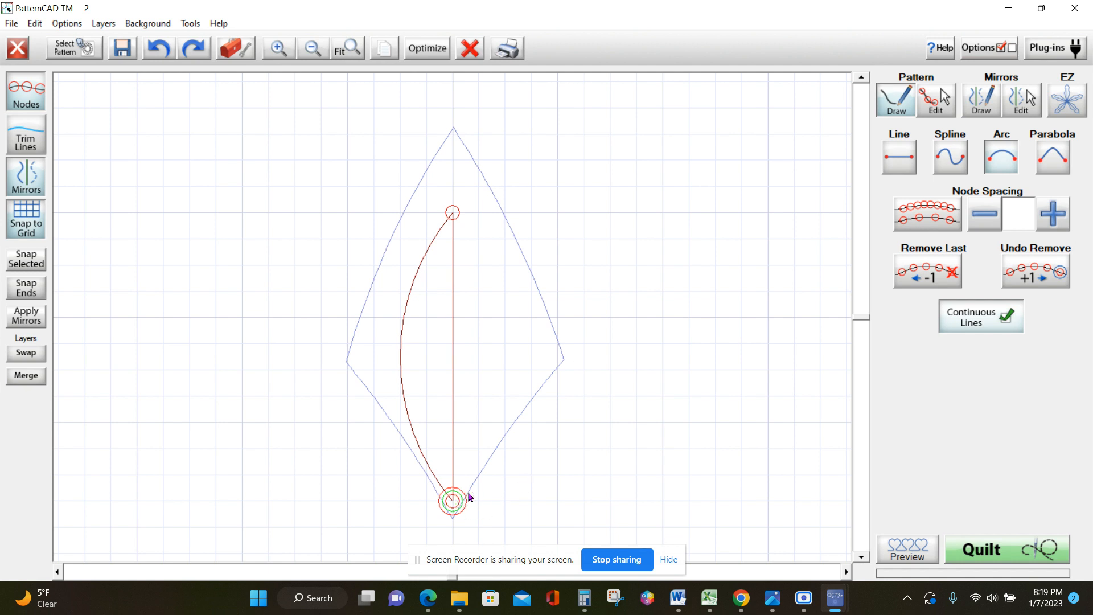
right_click(534, 360)
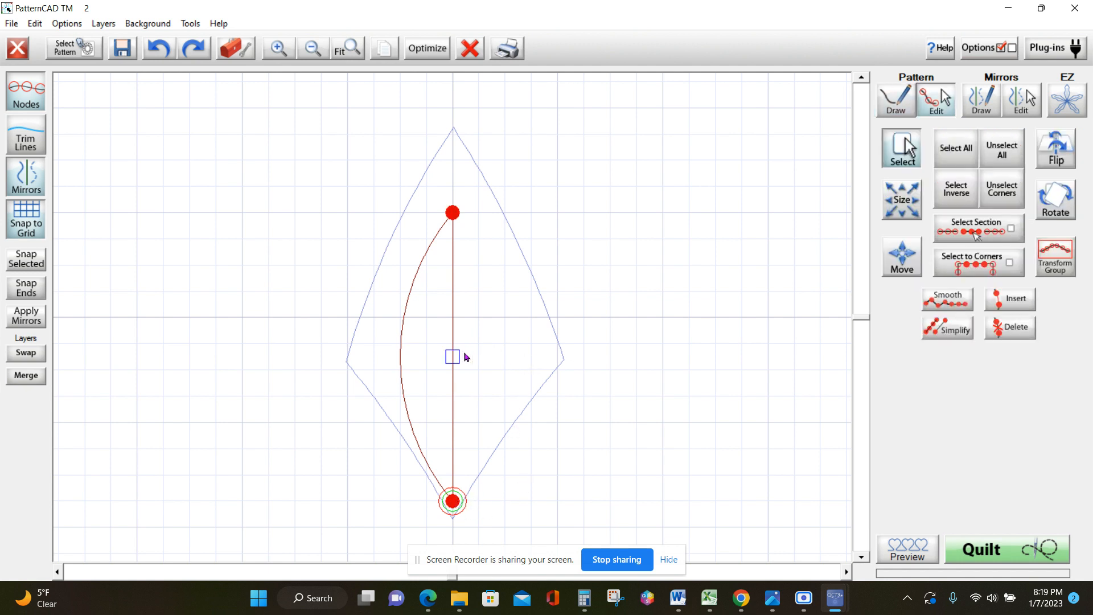
drag(451, 358, 499, 360)
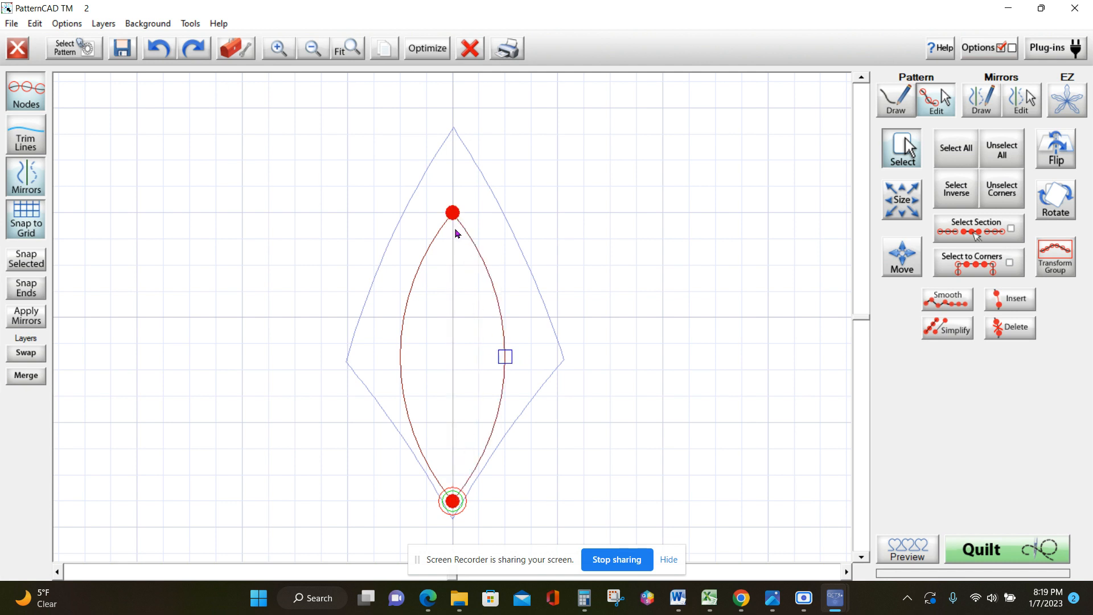
- Draw an inner arc from the leaf's bottom node up the center line, about nine grid squares tall, and bend it about one square left
click(454, 267)
click(453, 266)
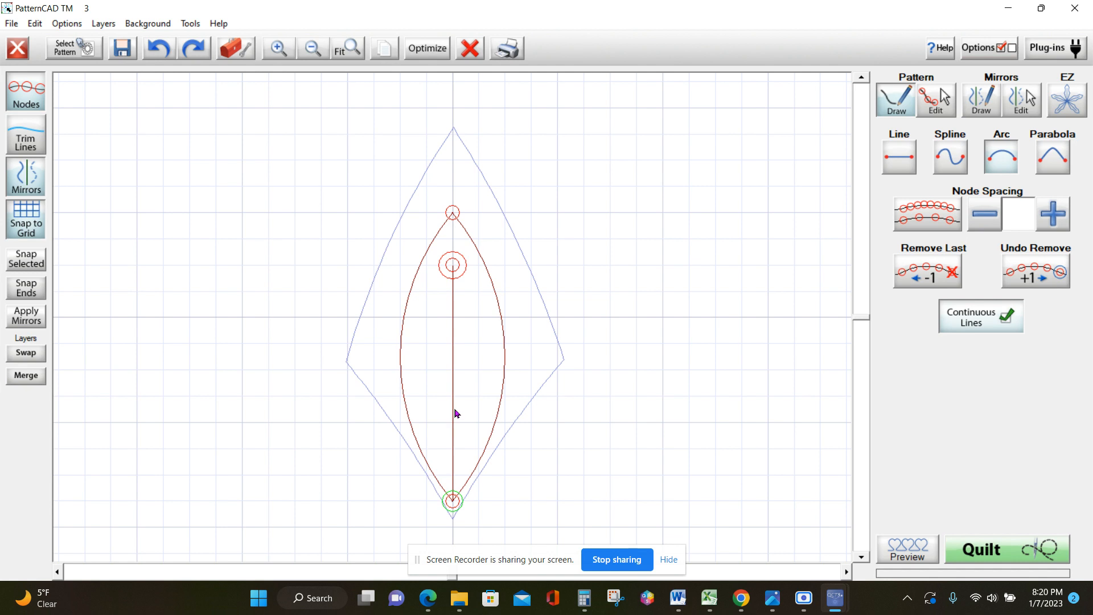
right_click(452, 375)
drag(452, 377, 430, 380)
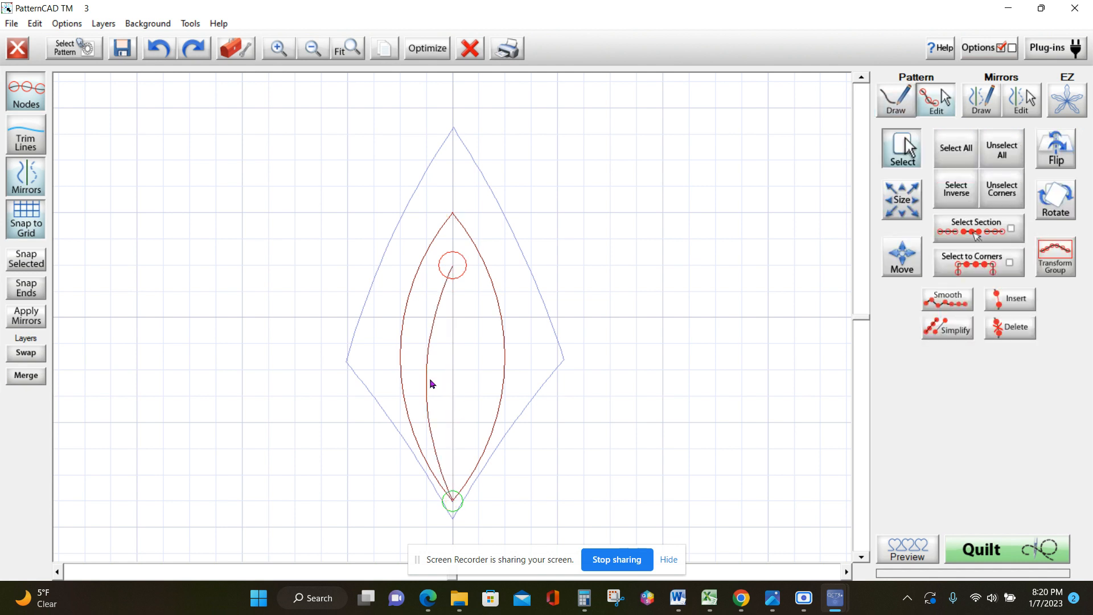
click(430, 383)
- Close the inner leaf with an arc back to the bottom node, bent about one grid square to the right
right_click(456, 409)
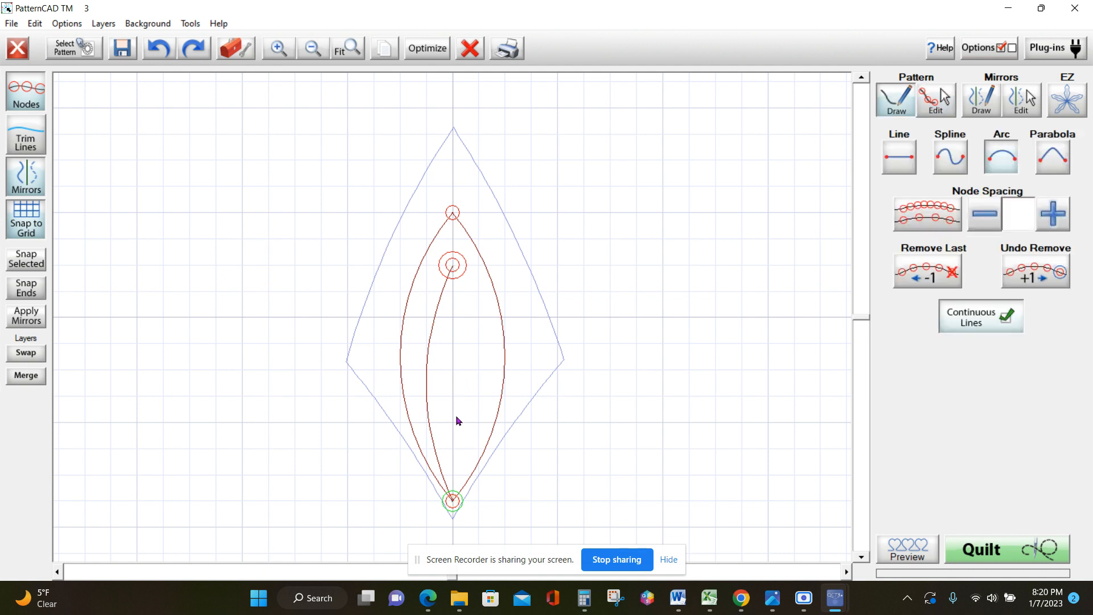
click(453, 501)
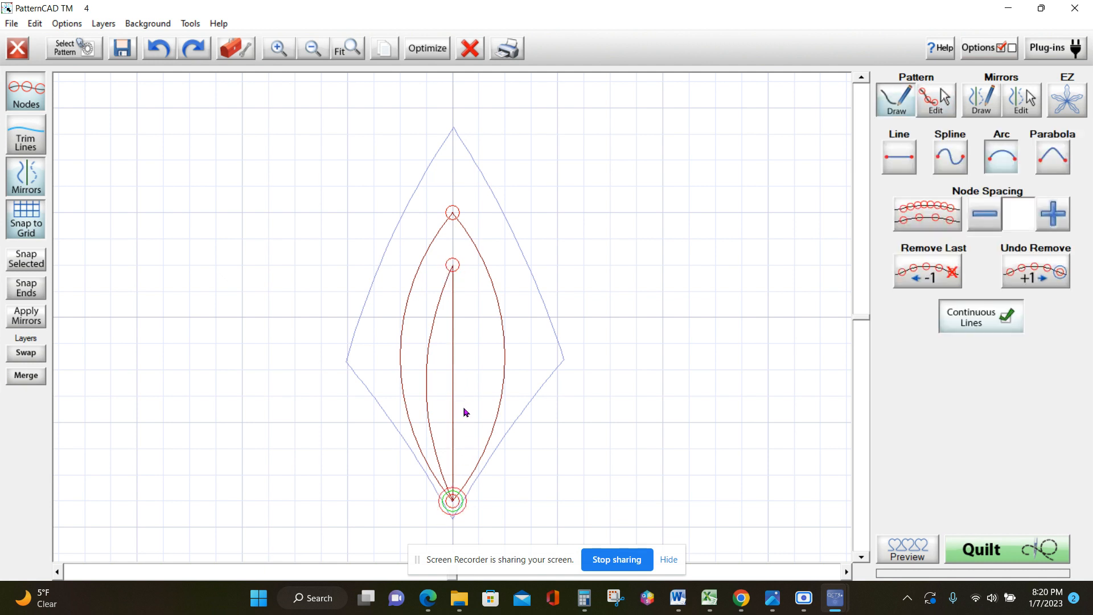
right_click(456, 394)
drag(453, 383, 471, 382)
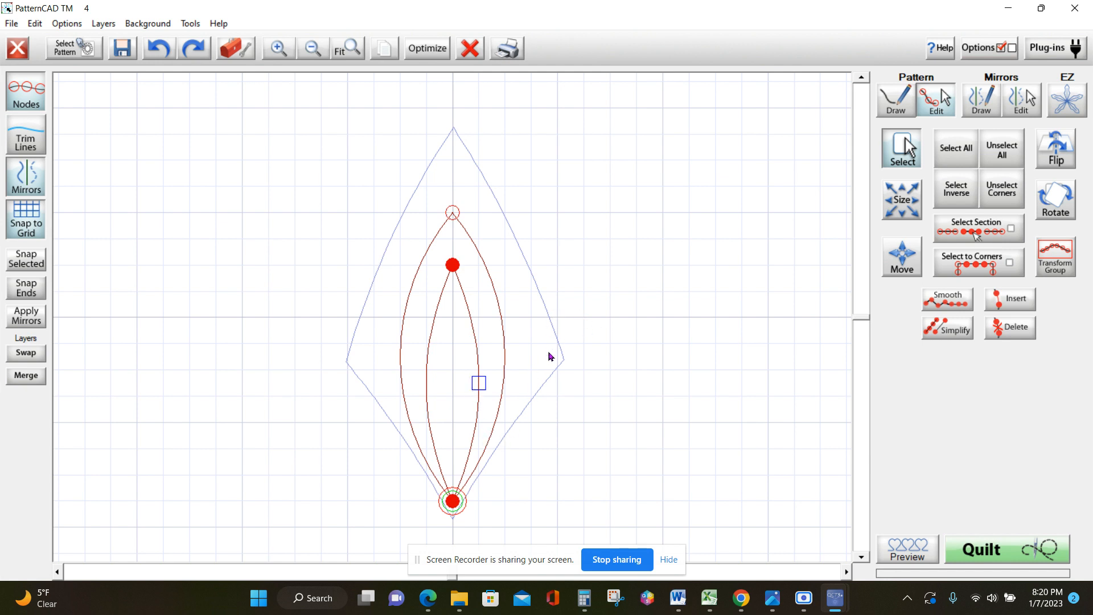
- Draw another arc from the bottom node to a point just inside the outline's right corner
right_click(540, 363)
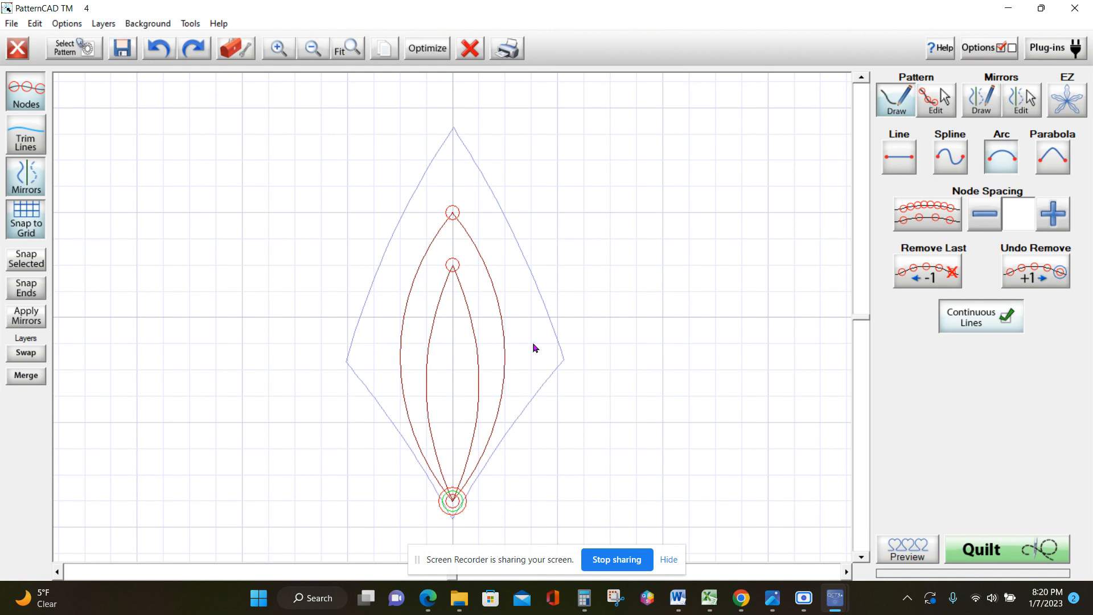
click(532, 345)
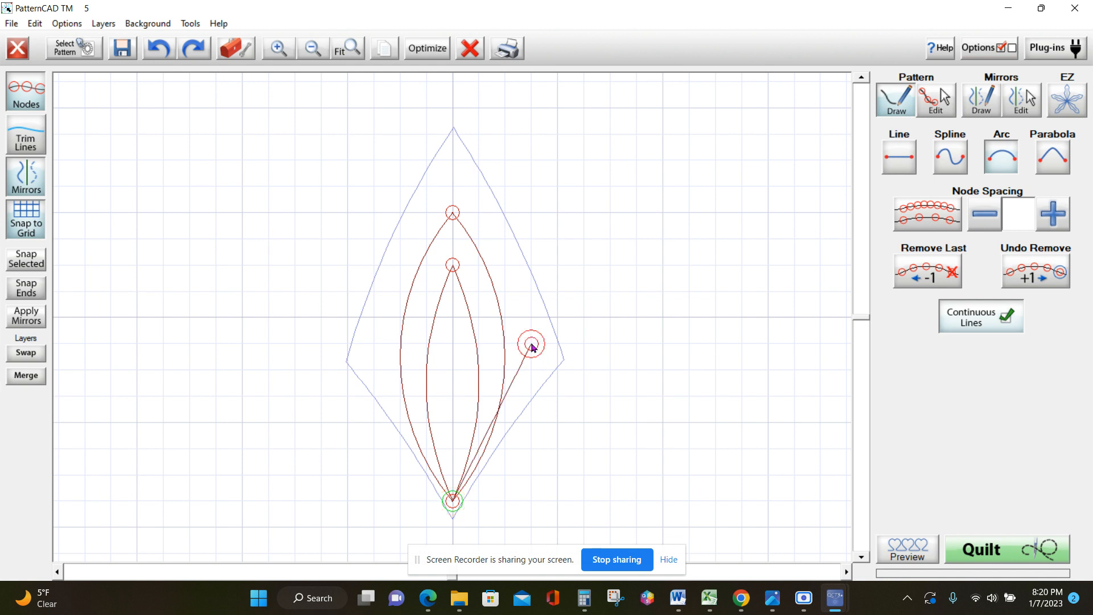